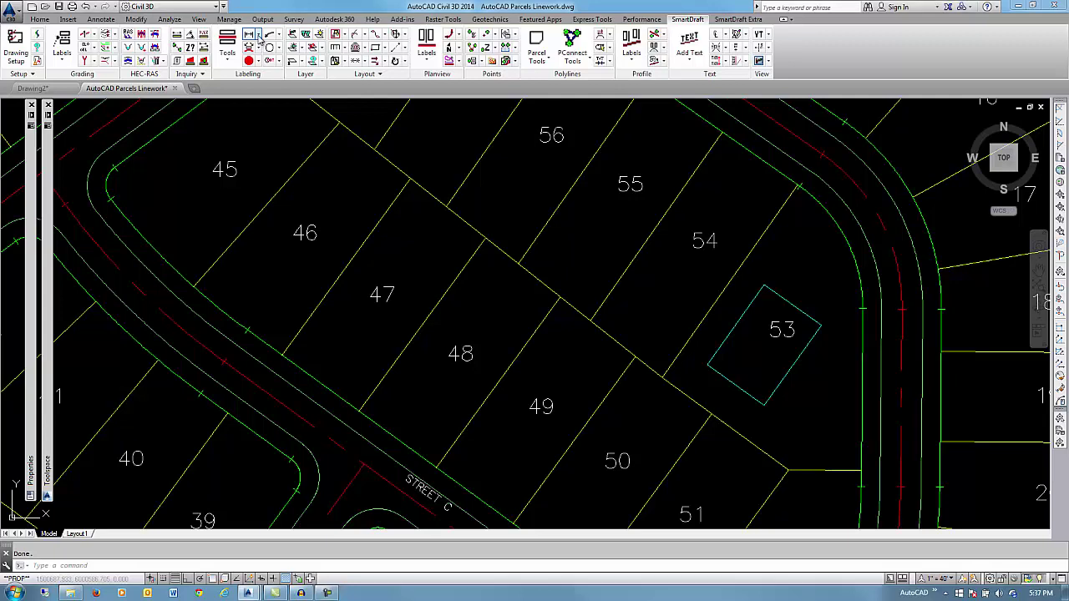
# - Open the Dimension flyout on the SmartDraft Labeling panel to list its seven dimension types
pyautogui.click(258, 37)
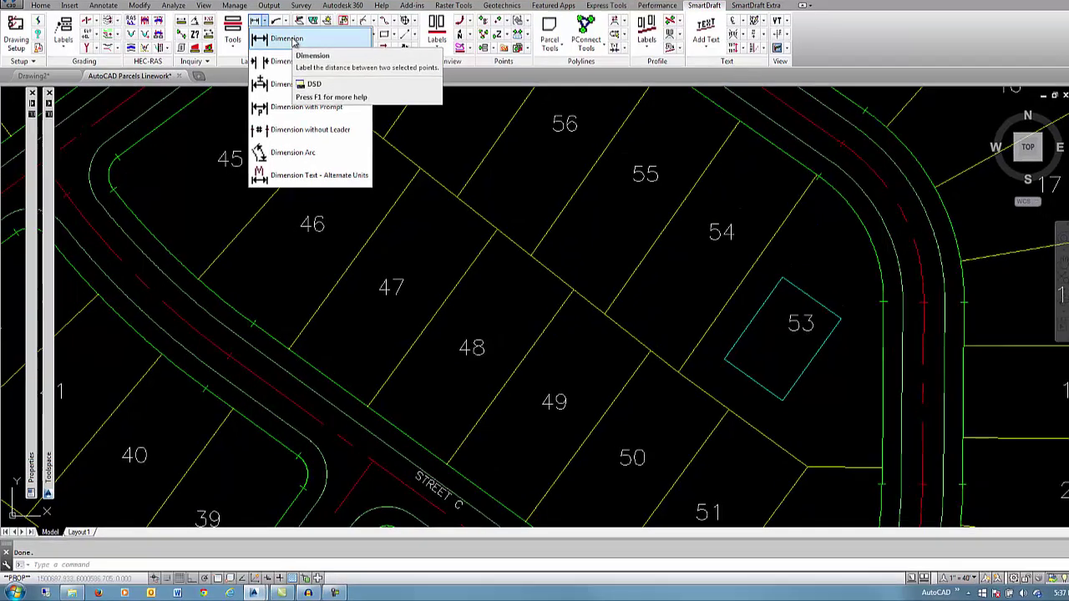
# - Choose the basic Dimension tool from the flyout to start a point-to-point dimension
pyautogui.click(390, 93)
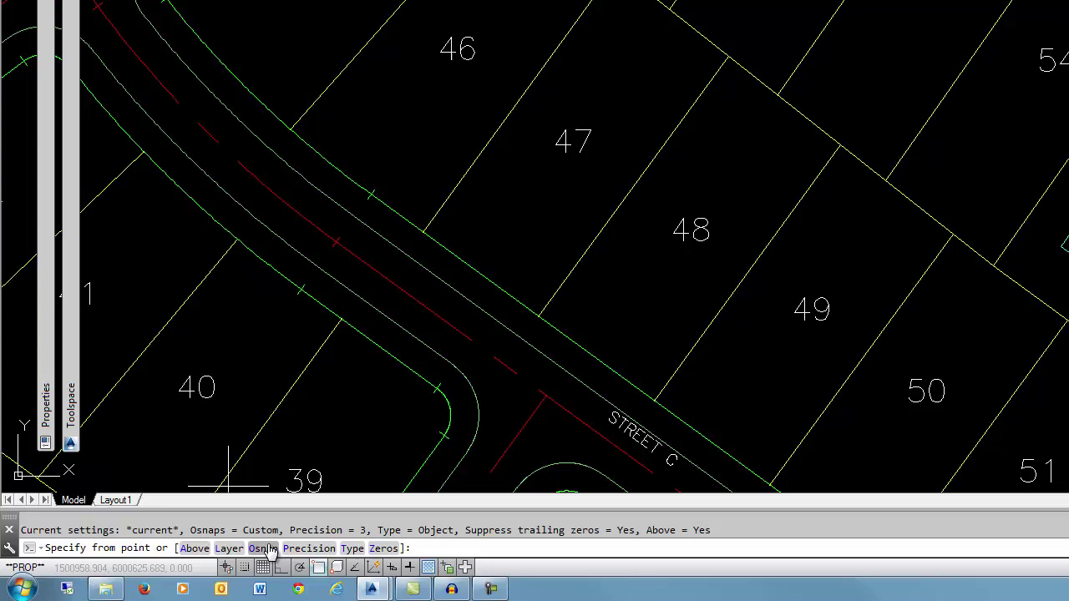
# - Reset the dimension snaps to default (Nearest start, Perpendicular end) and set precision to 2
pyautogui.click(262, 548)
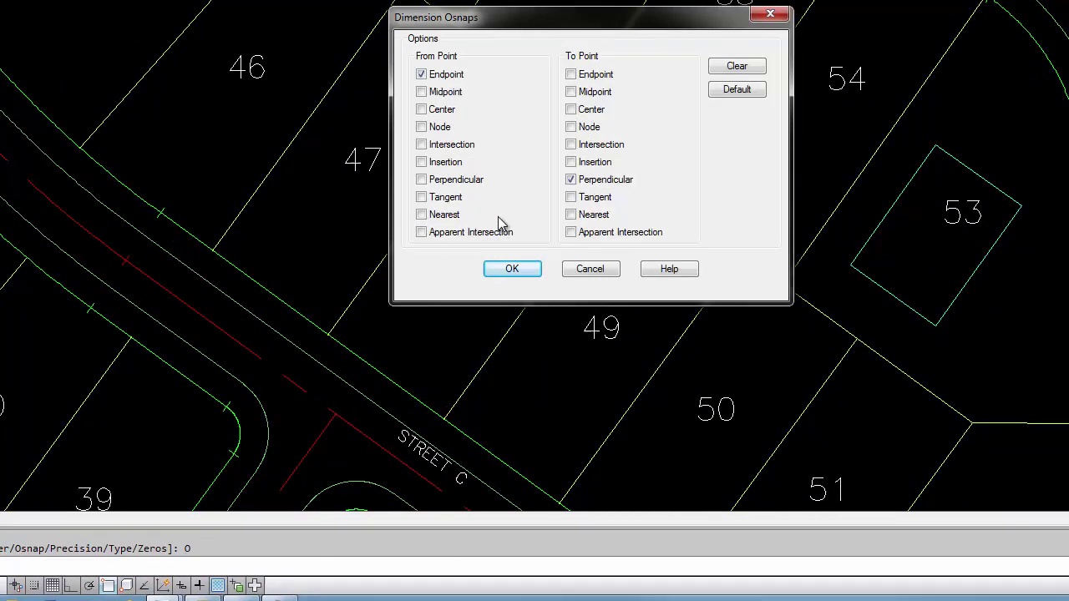
pyautogui.click(736, 92)
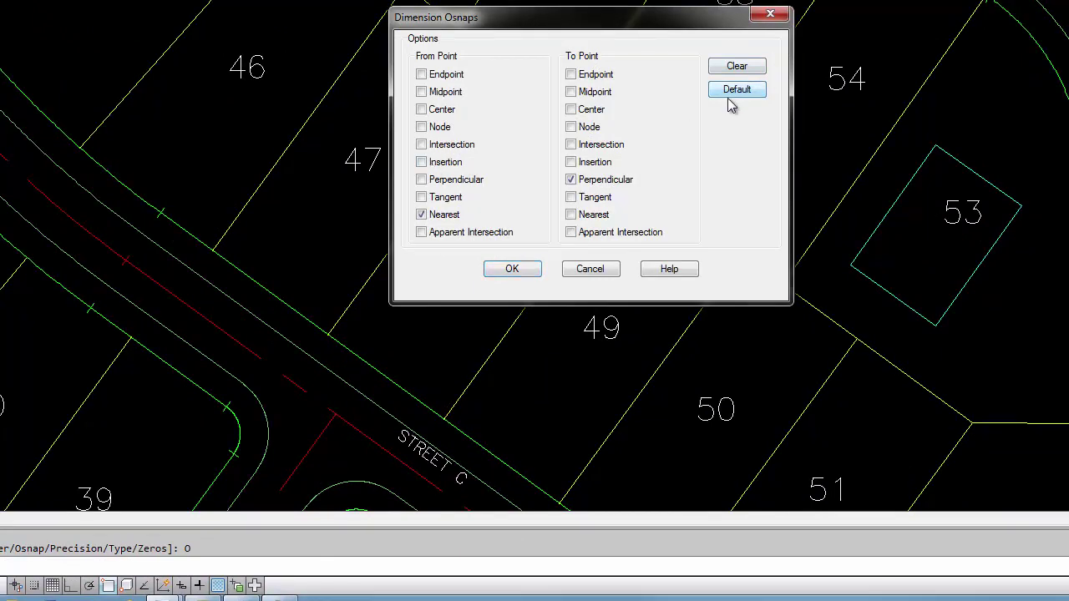
pyautogui.click(513, 270)
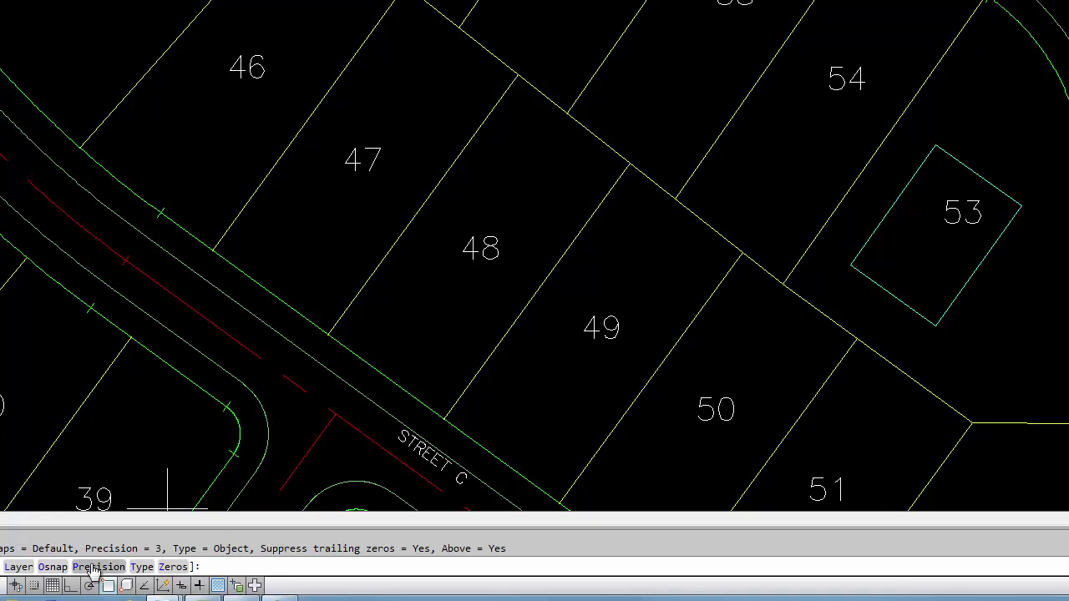
pyautogui.click(96, 568)
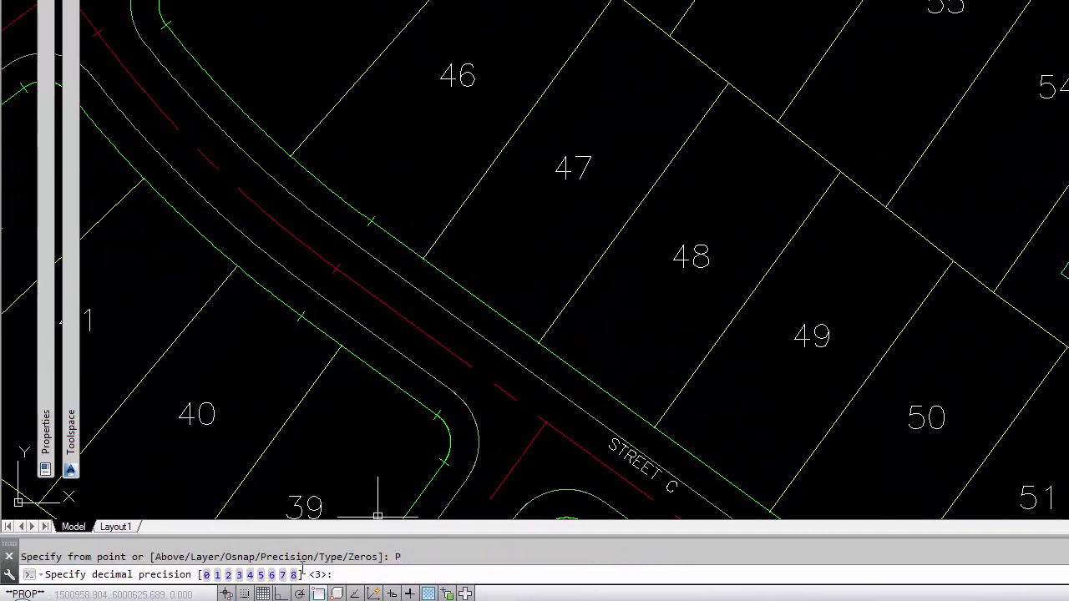
pyautogui.click(228, 575)
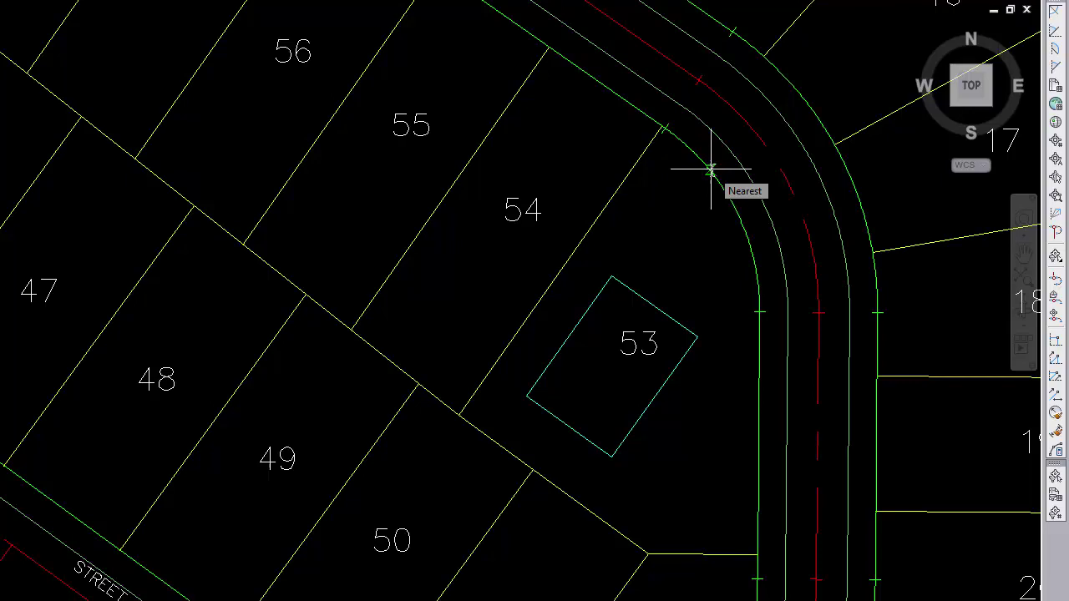
# - Dimension the 42' road width from the curved lot line to the far road edge
pyautogui.click(710, 171)
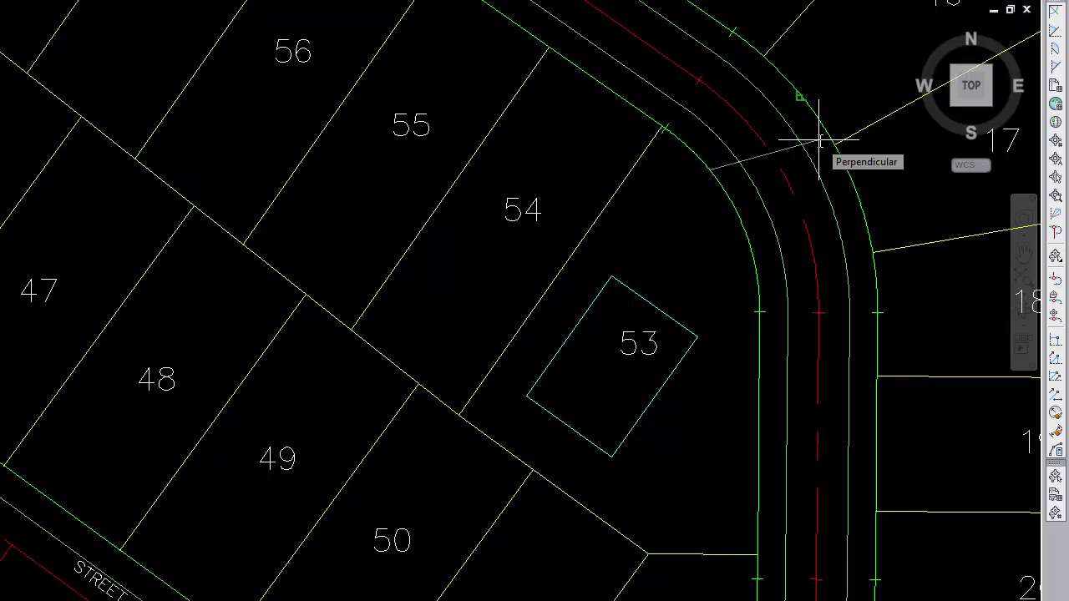
pyautogui.click(819, 141)
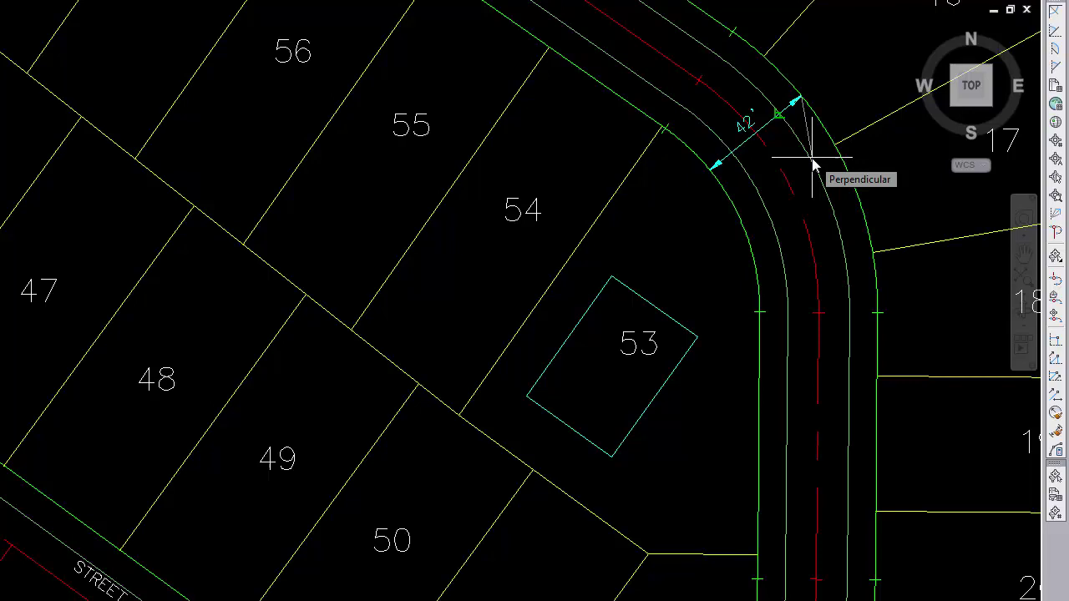
pyautogui.click(813, 161)
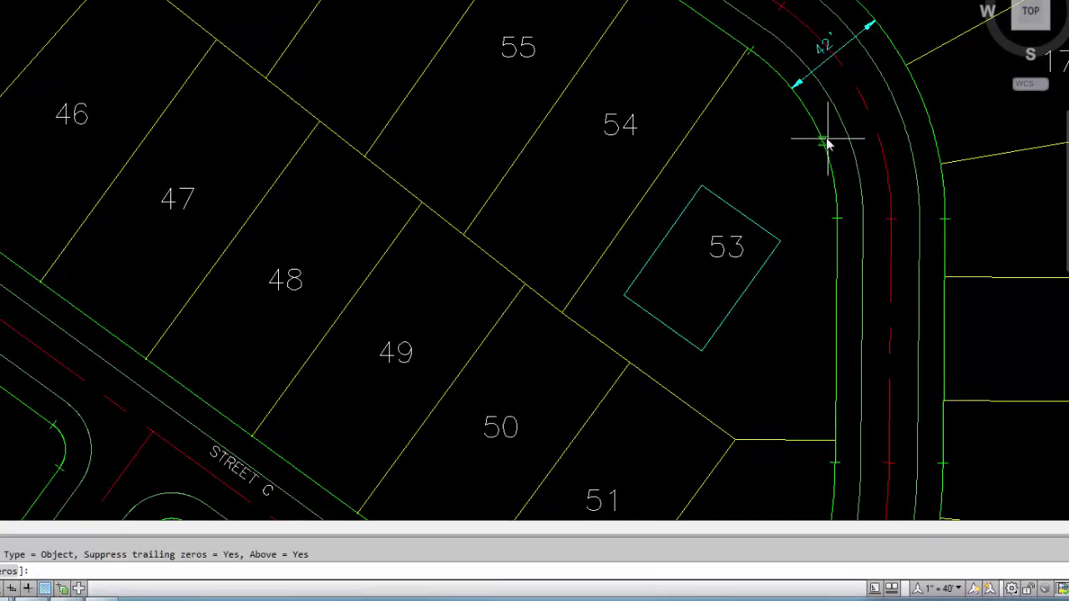
# - Add 10', 22', 10' and 21' partial dimensions across the 42' curved road
pyautogui.click(824, 101)
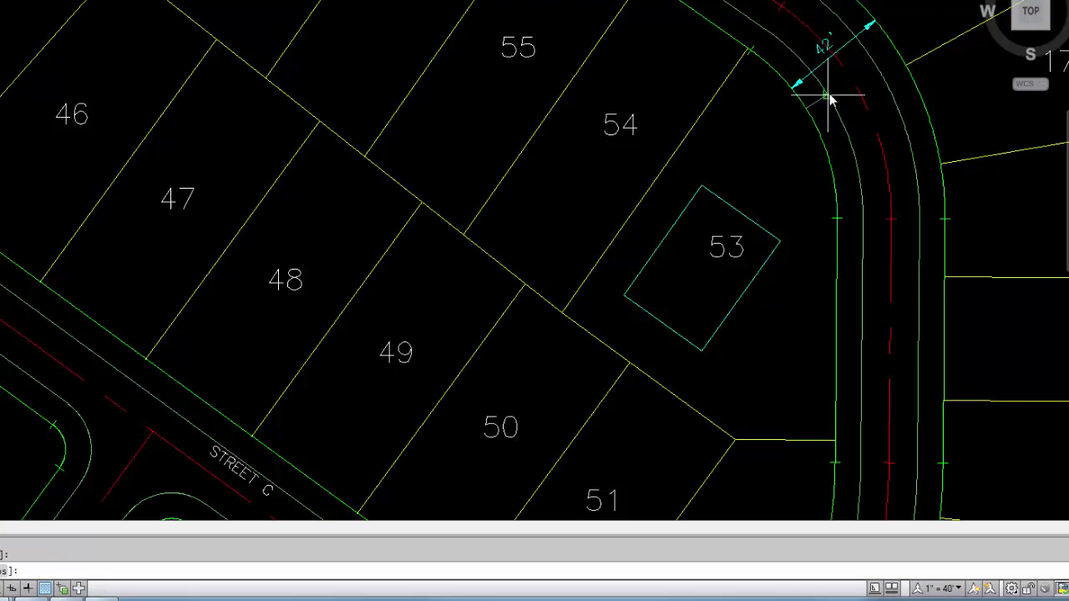
pyautogui.click(827, 99)
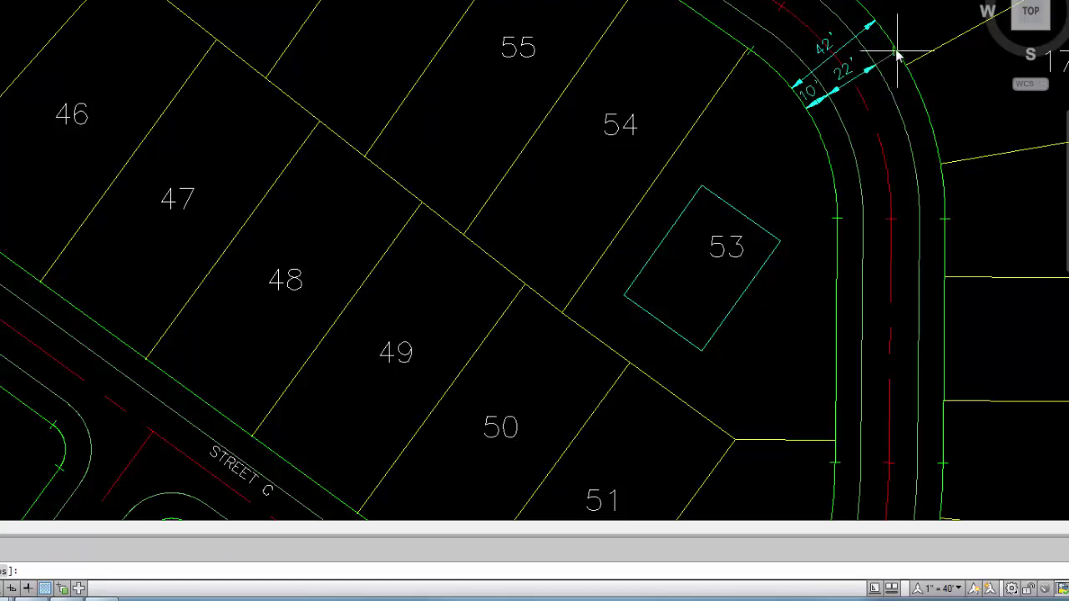
pyautogui.click(897, 50)
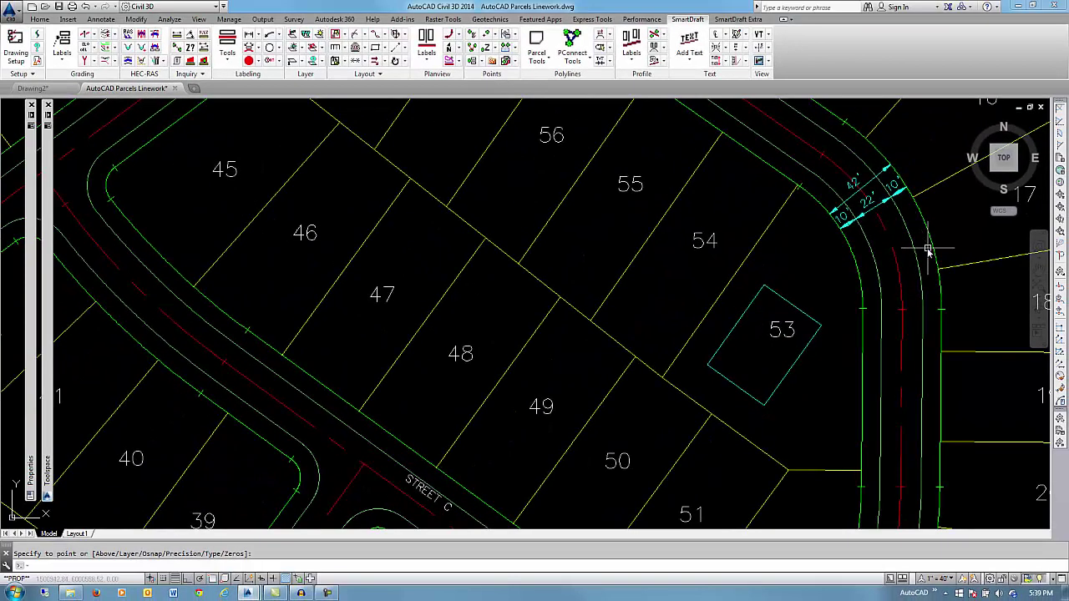
pyautogui.click(927, 249)
pyautogui.click(868, 242)
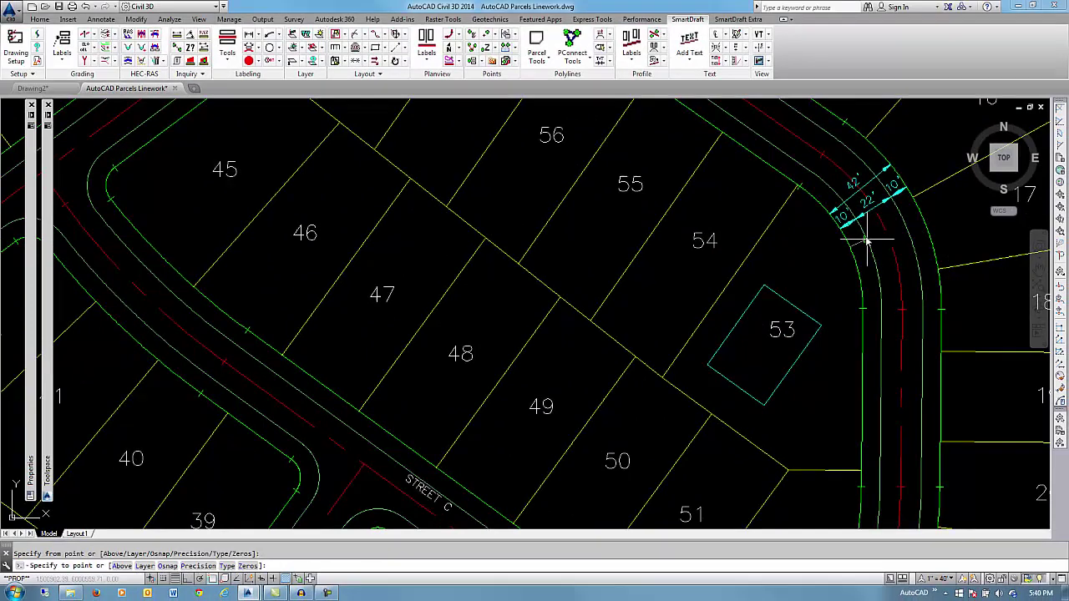
pyautogui.click(885, 231)
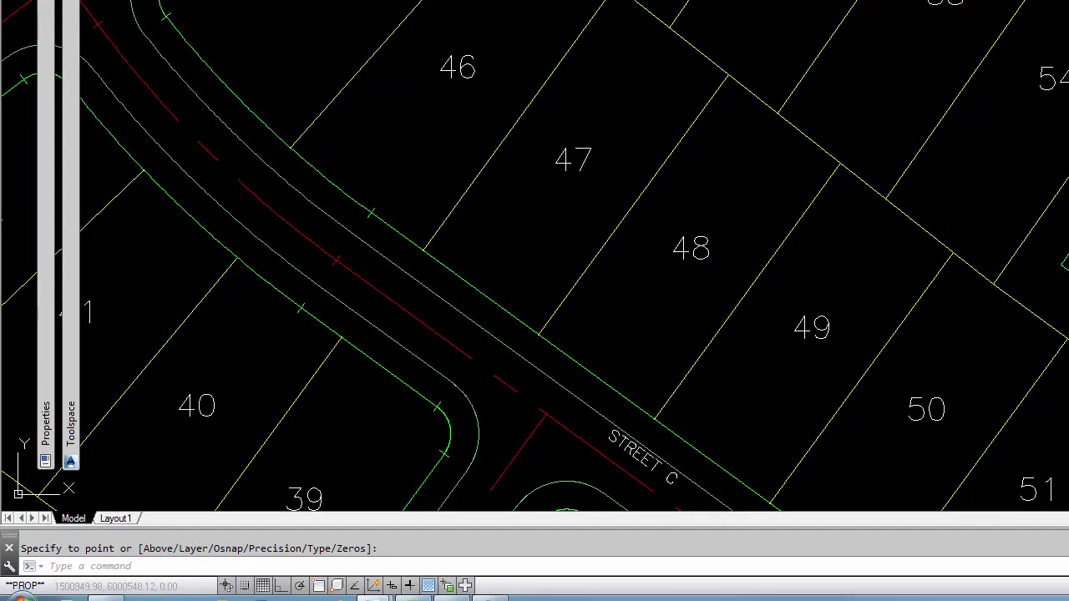
# - Apply a text mask (AM) behind the road dimension texts at the curve
pyautogui.write('am')
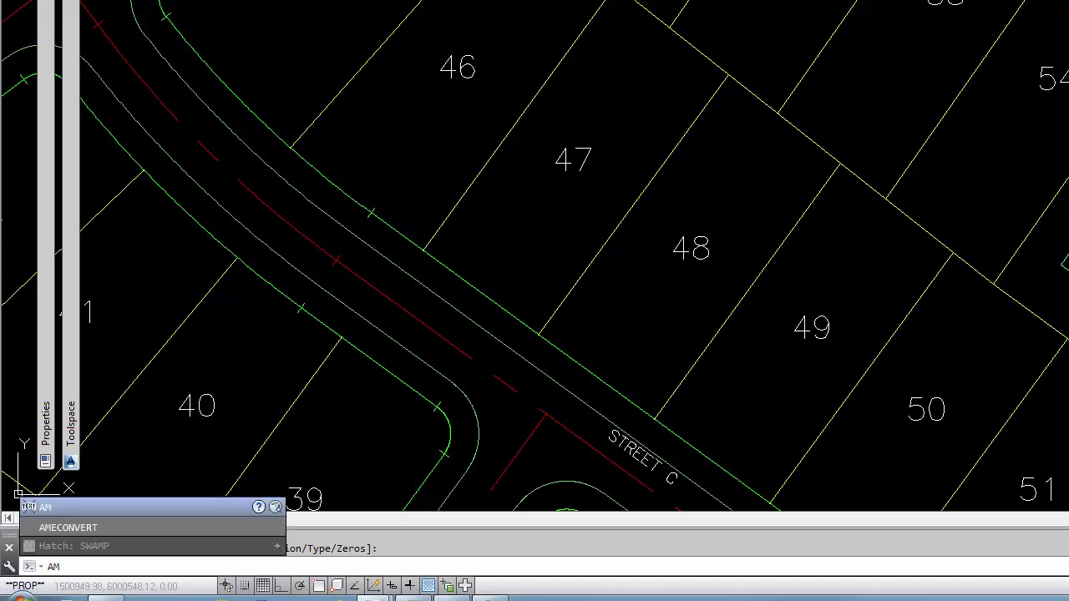
pyautogui.press('Return')
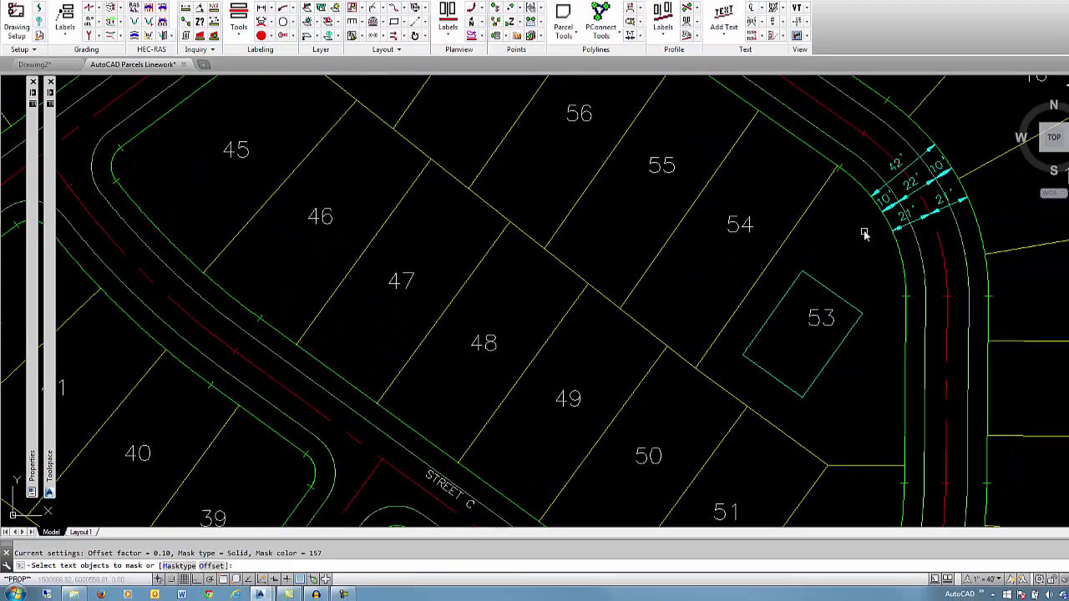
pyautogui.click(822, 247)
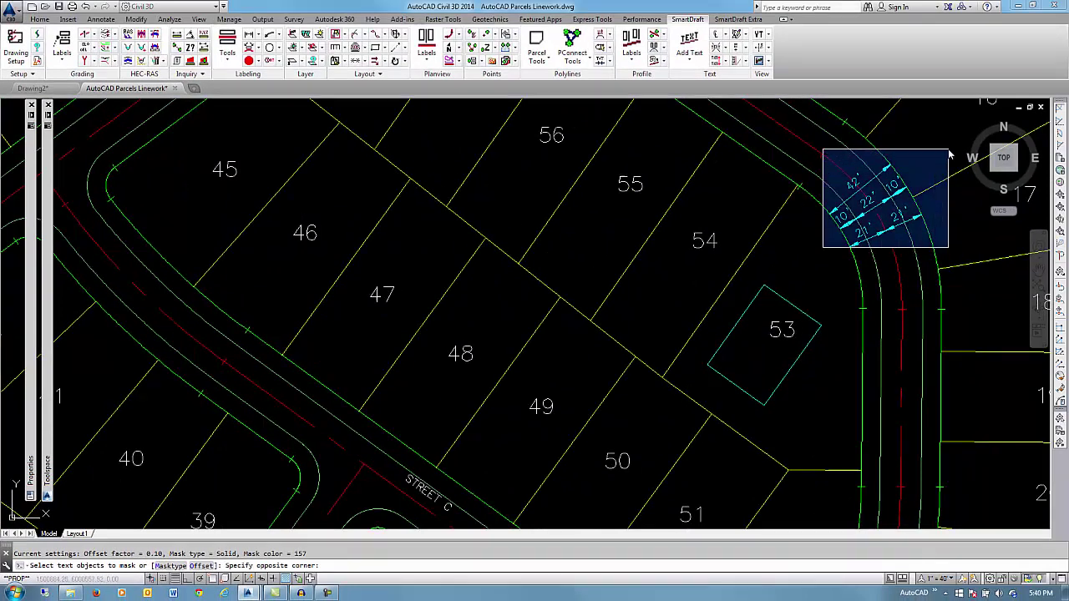
pyautogui.click(949, 152)
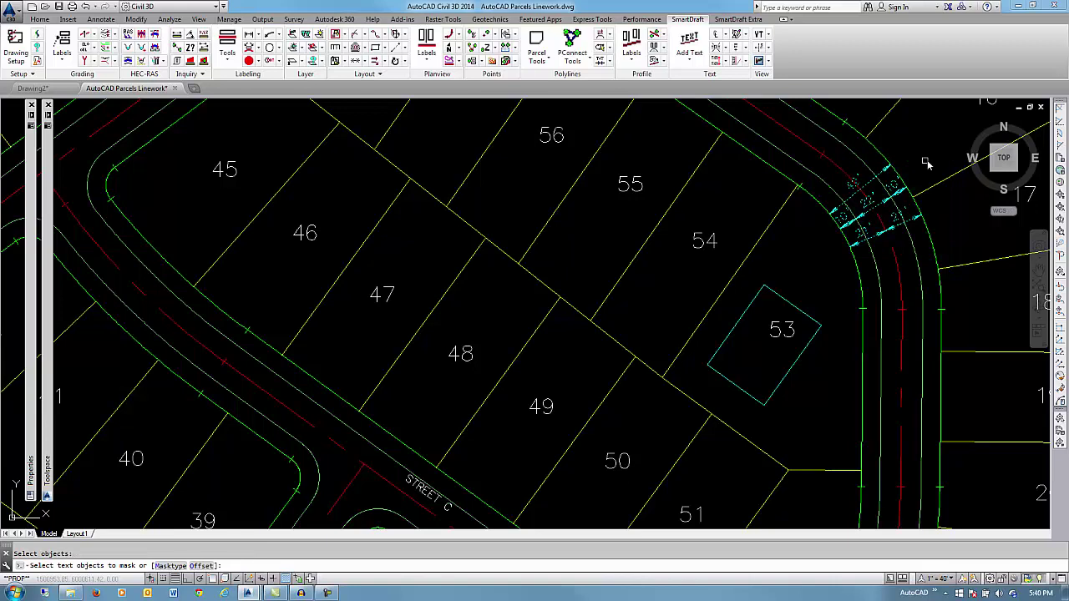
pyautogui.press('Return')
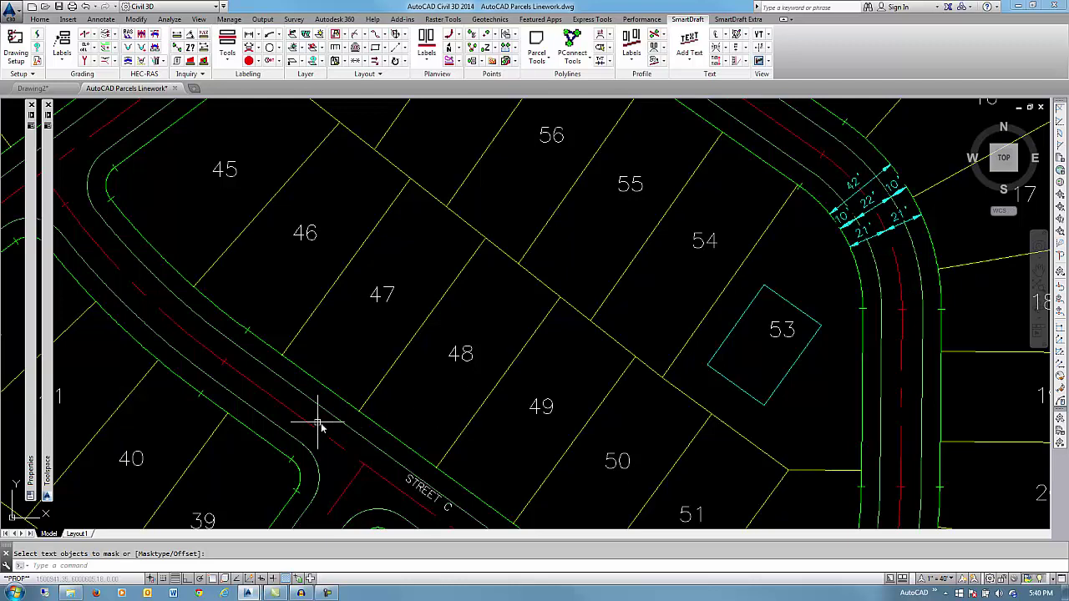
# - Twist the view with TW and bring the dimensioned road curve into view
pyautogui.write('tw')
pyautogui.press('Return')
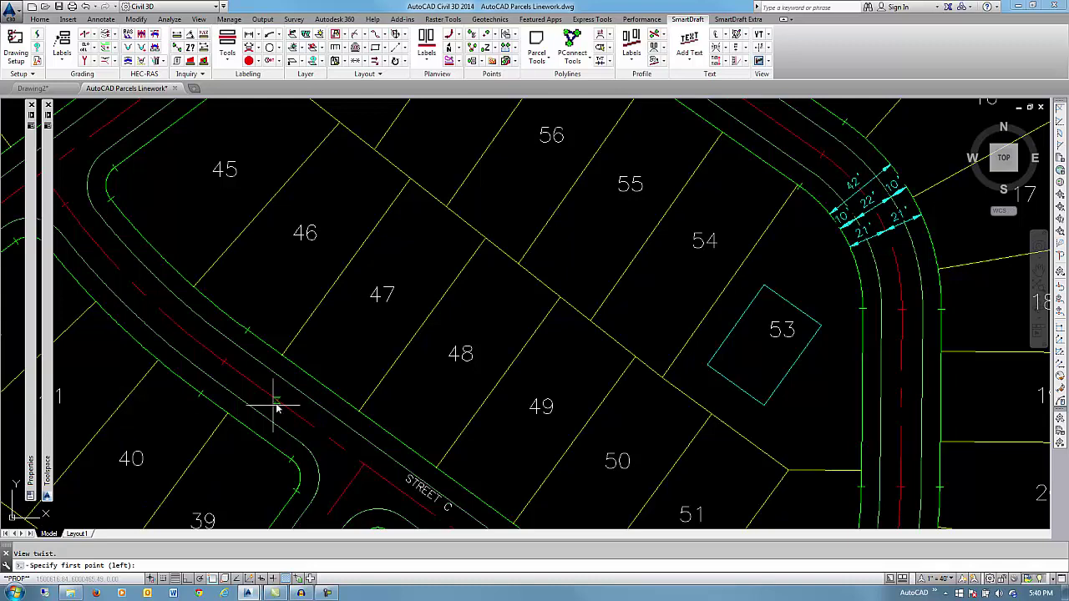
pyautogui.click(303, 424)
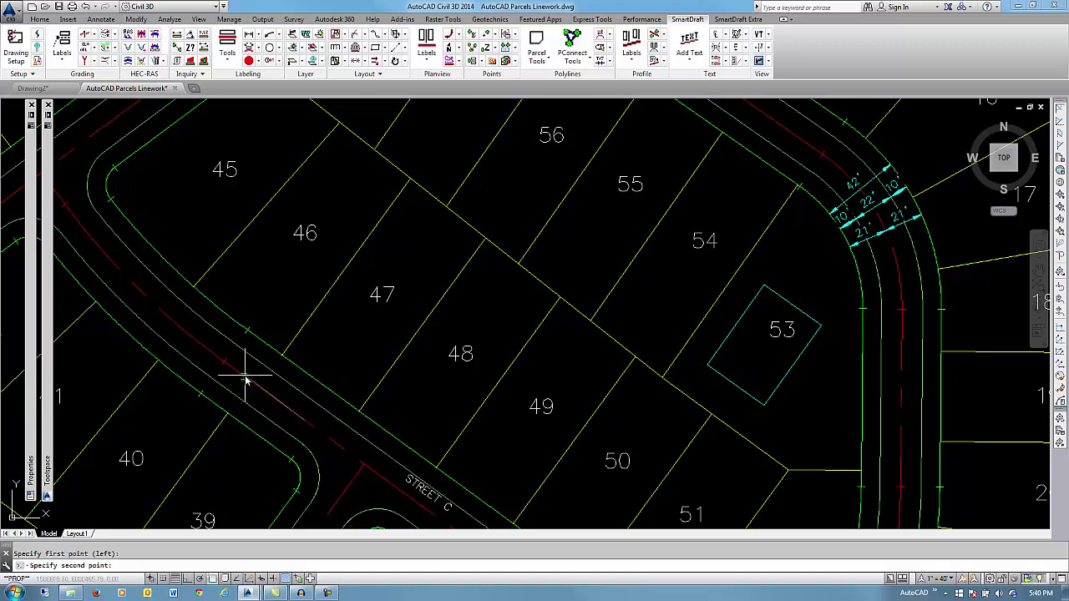
pyautogui.click(259, 430)
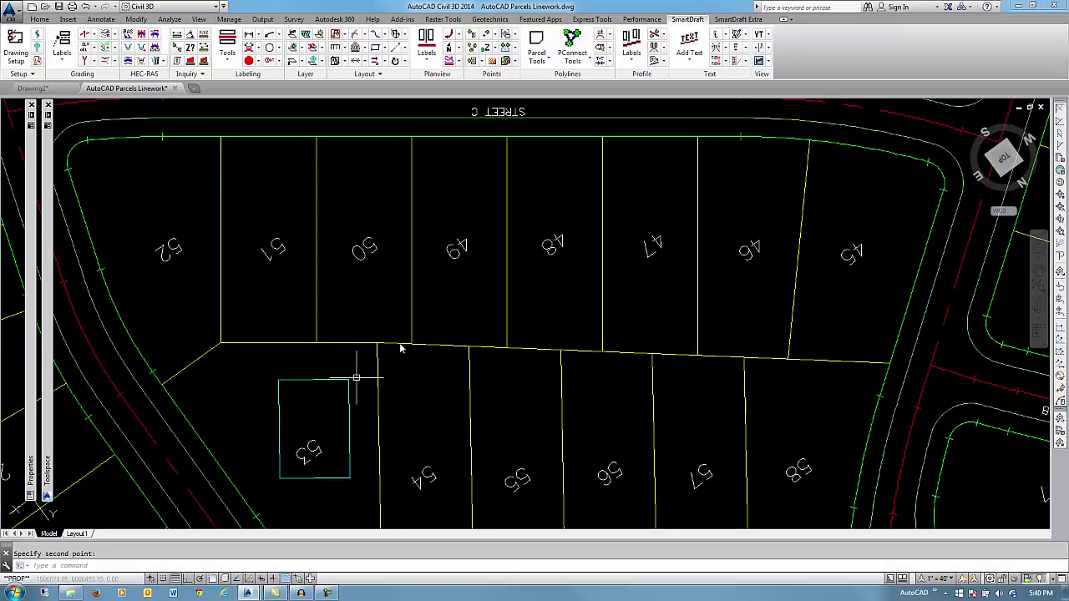
pyautogui.scroll(4, 556, 208)
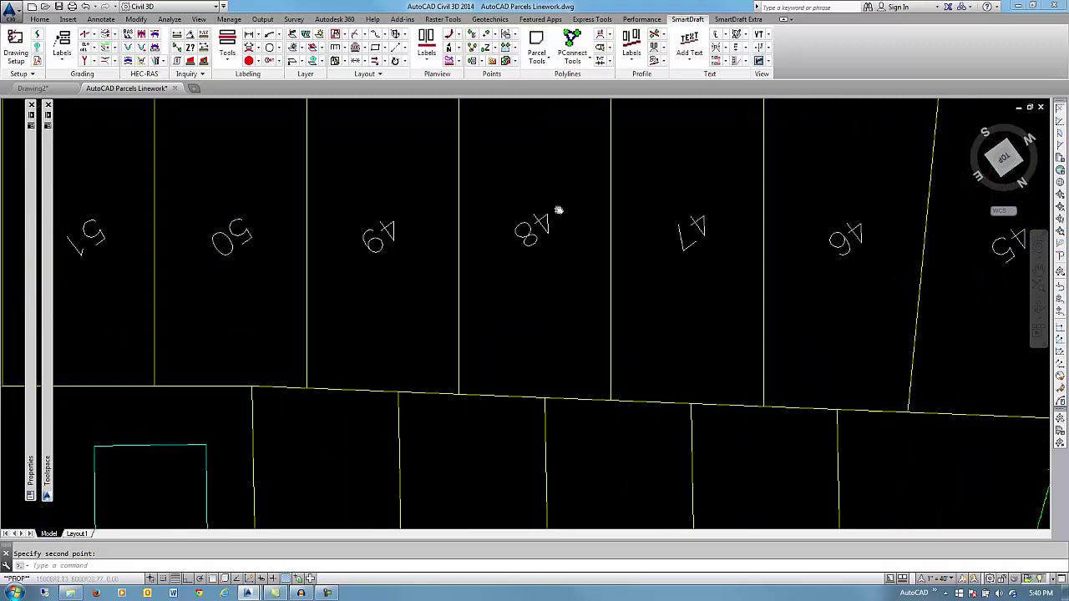
pyautogui.scroll(-6, 553, 201)
pyautogui.scroll(5, 556, 231)
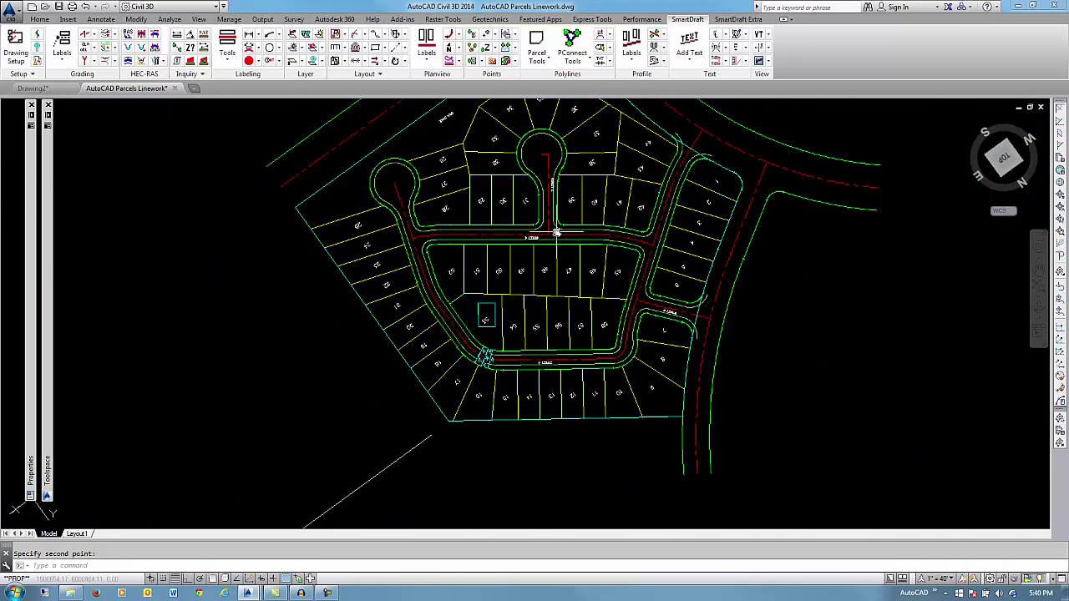
pyautogui.scroll(4, 527, 334)
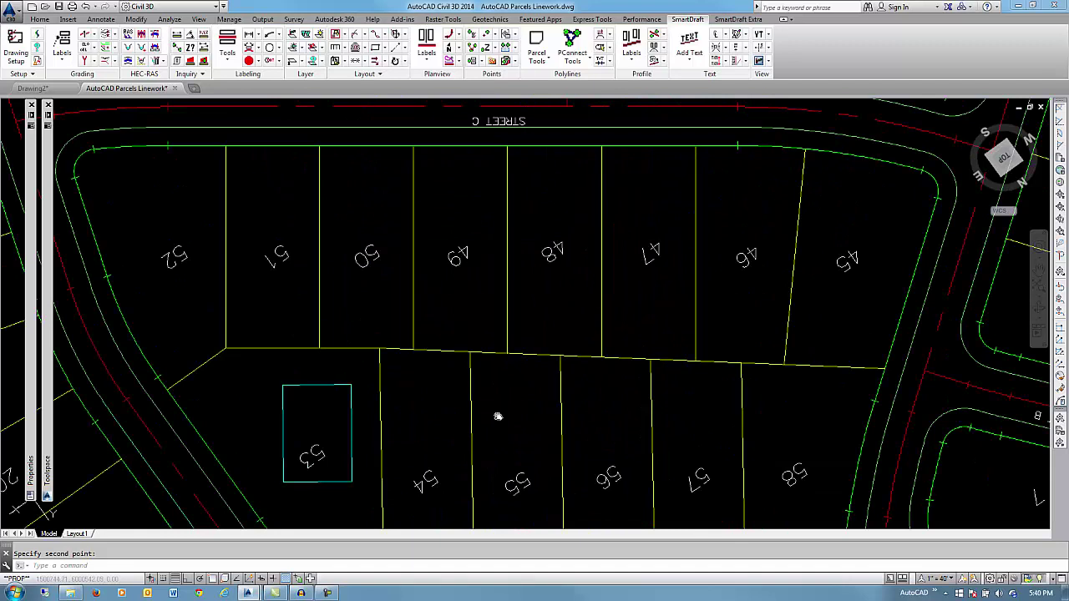
pyautogui.moveTo(496, 418); pyautogui.dragTo(571, 246, button='middle')
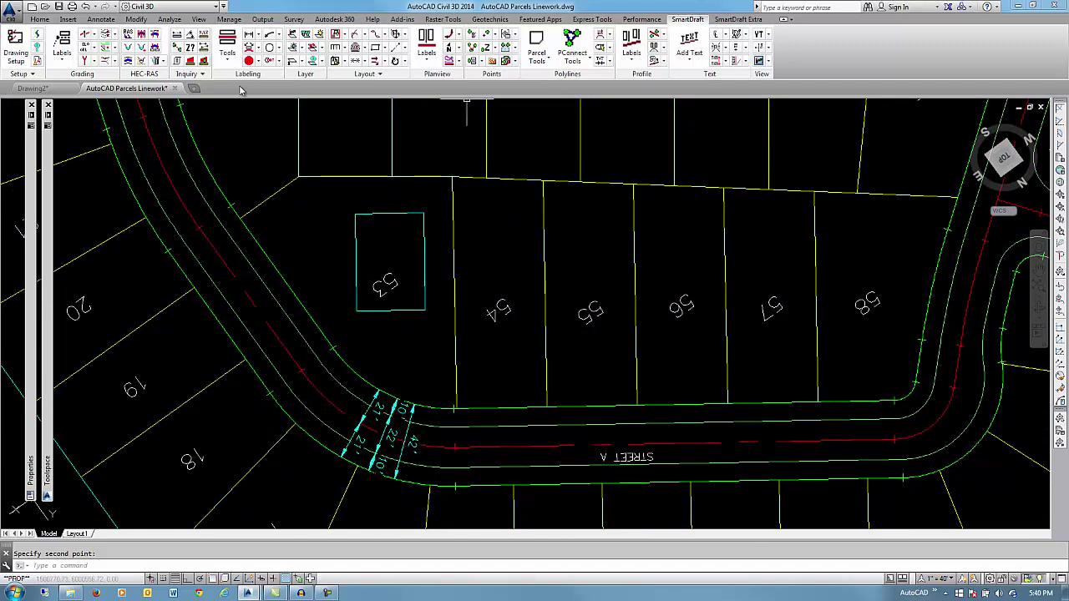
# - Dimension 42' across the straight stretch of Street A and mask its text
pyautogui.click(256, 47)
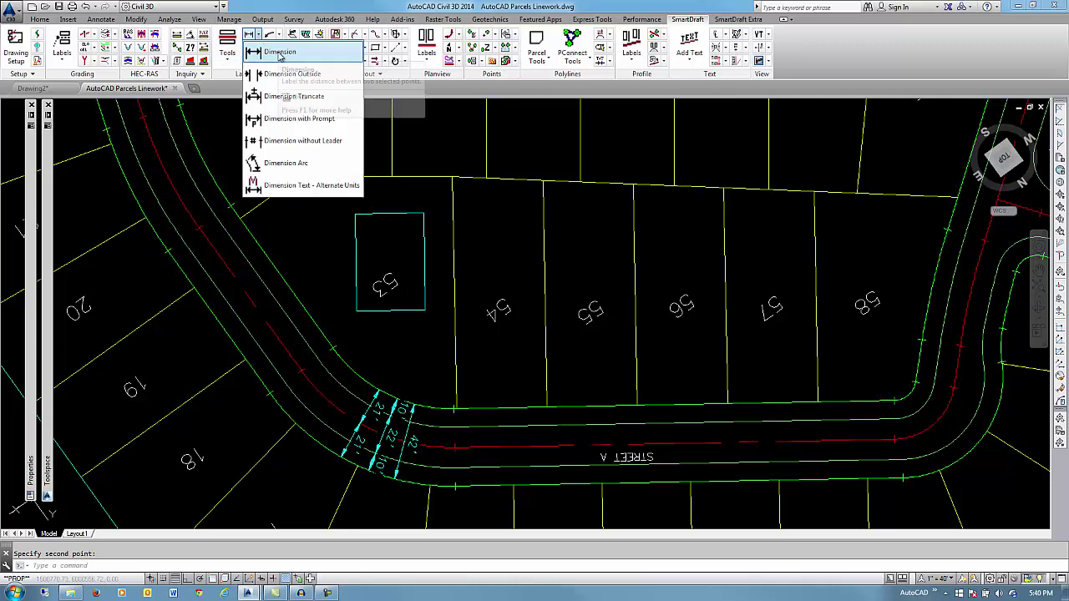
pyautogui.click(288, 72)
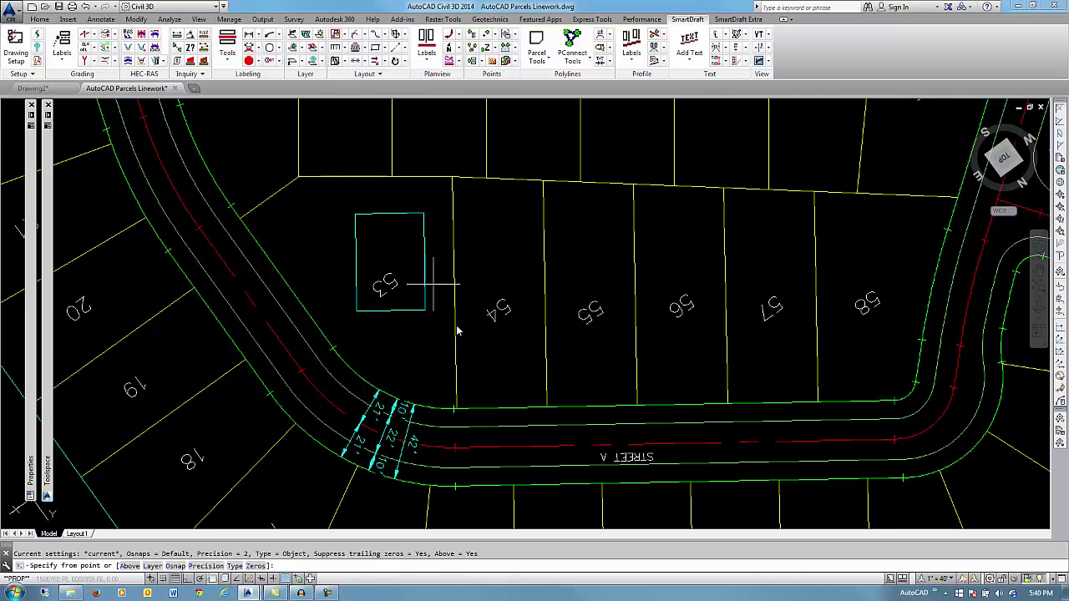
pyautogui.click(514, 412)
pyautogui.press('Return')
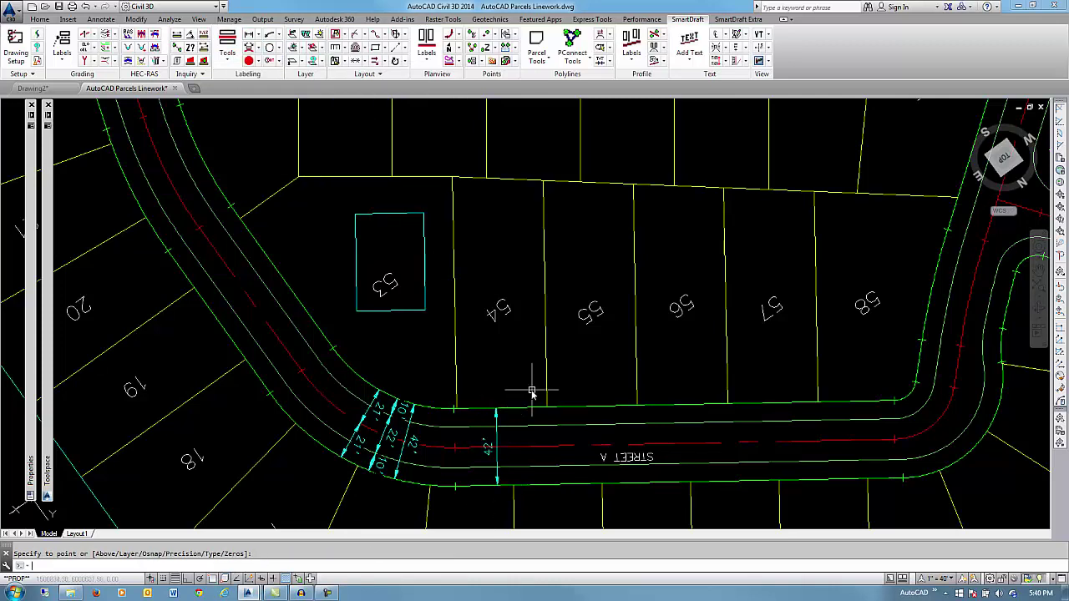
pyautogui.write('am')
pyautogui.press('Return')
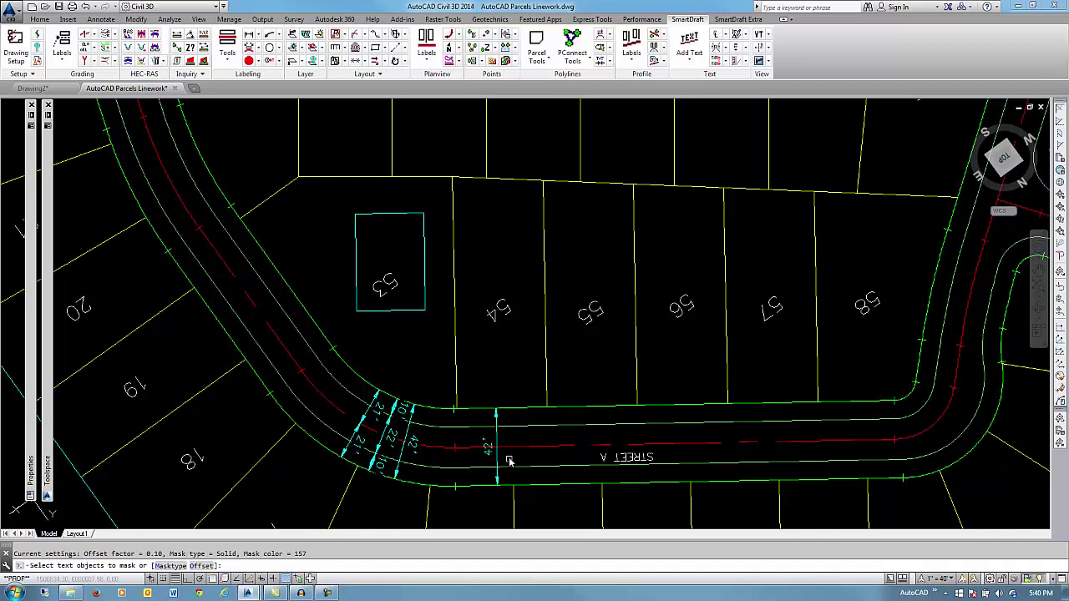
pyautogui.click(490, 447)
pyautogui.press('Return')
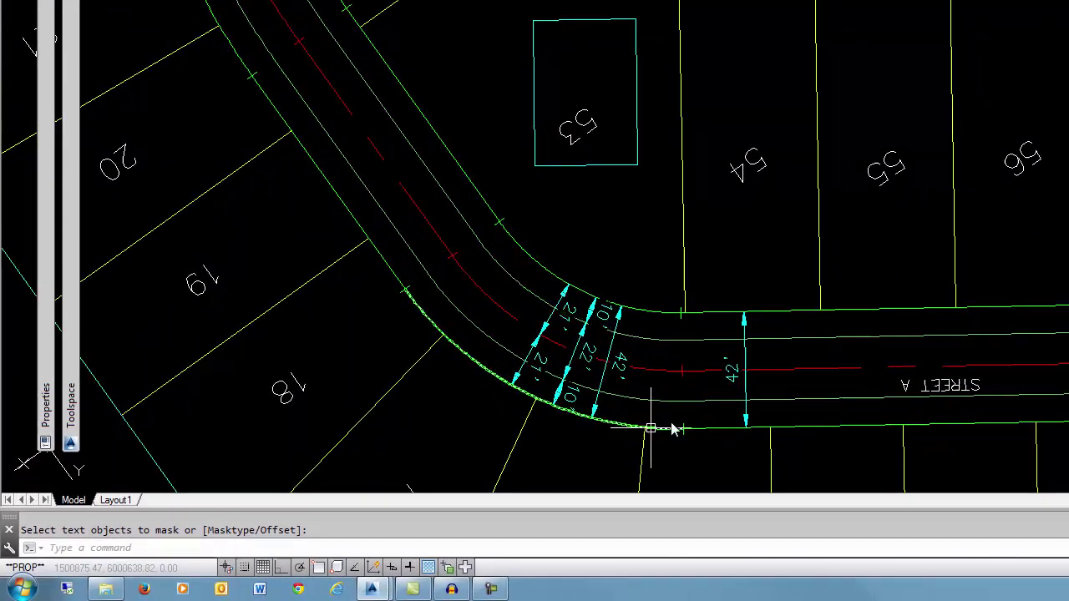
# - Flip the 21', 22', both 10' and the 42' dimension texts at the curve with CLD
pyautogui.write('c')
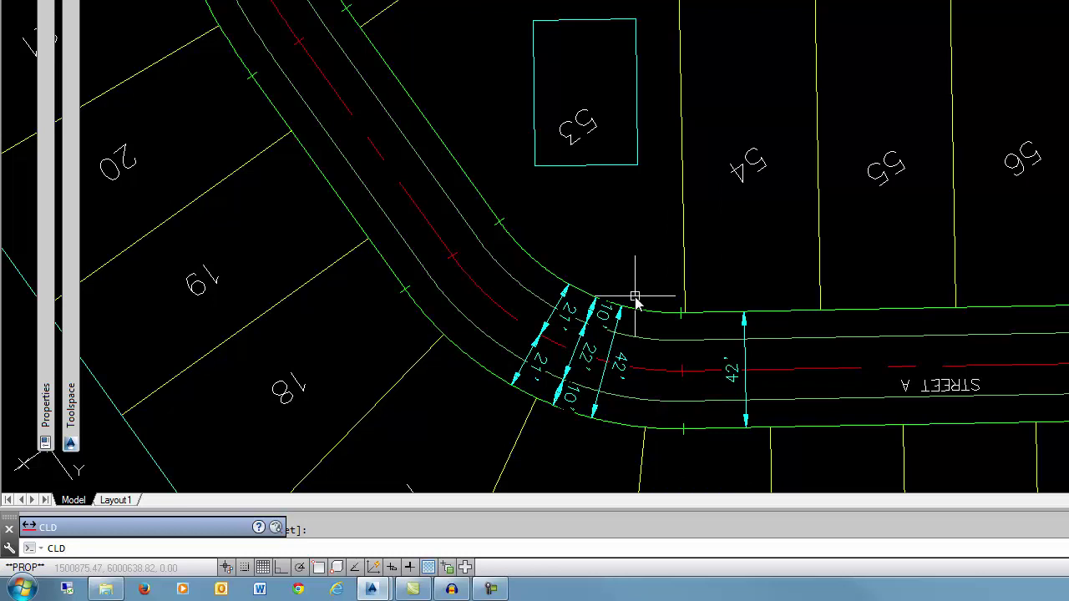
pyautogui.press('Return')
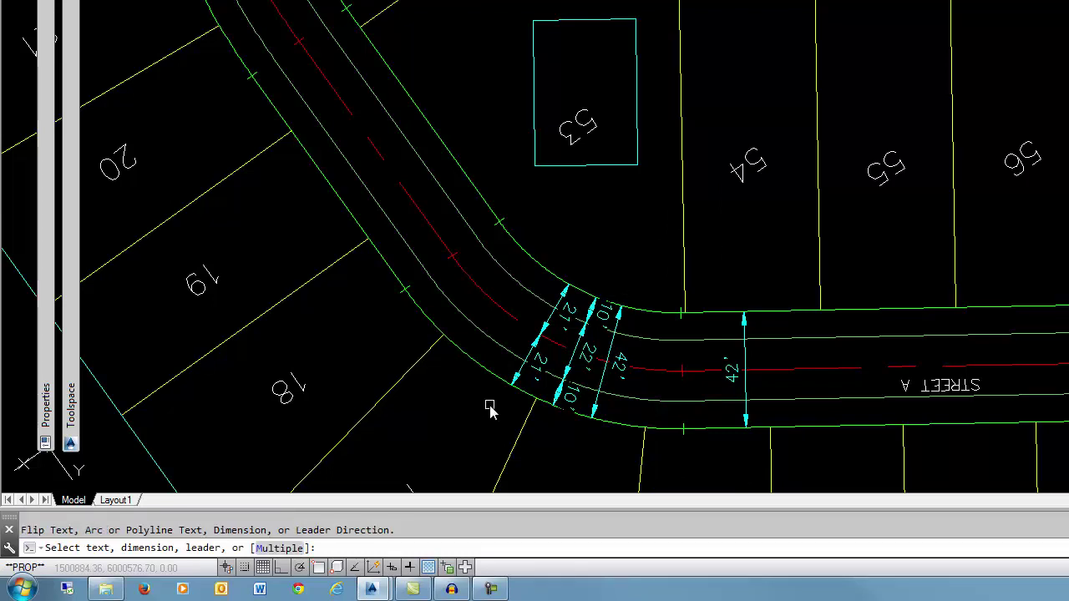
pyautogui.click(543, 363)
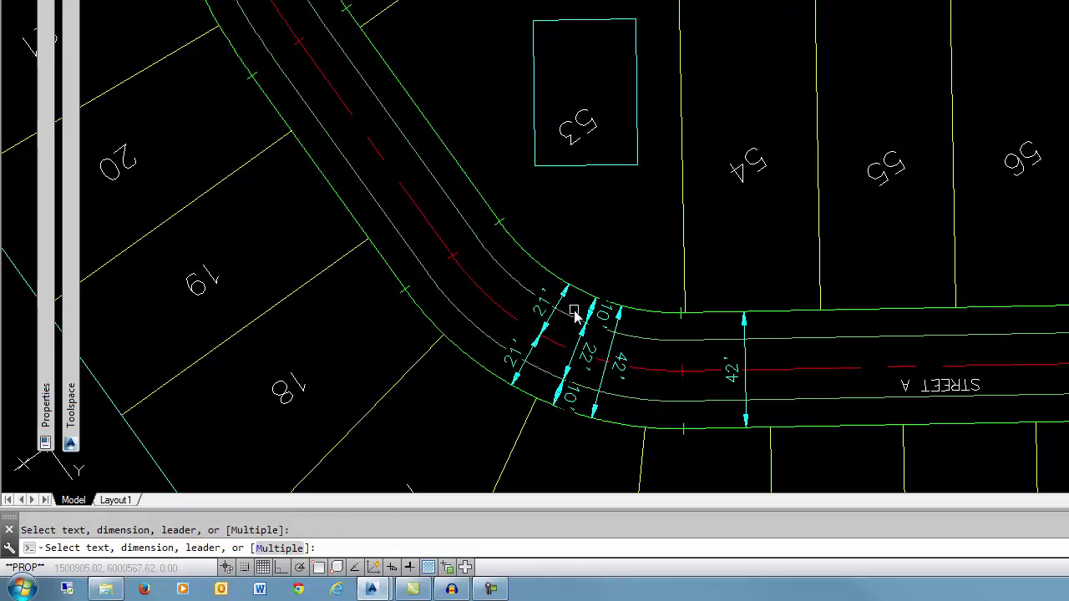
pyautogui.click(587, 353)
pyautogui.click(602, 314)
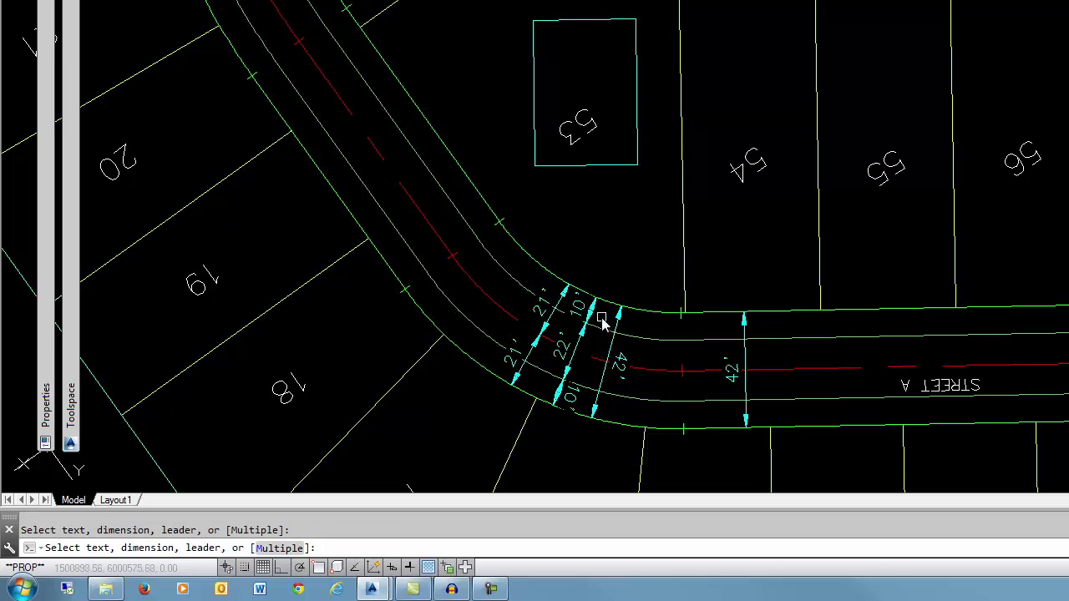
pyautogui.click(571, 397)
pyautogui.click(621, 364)
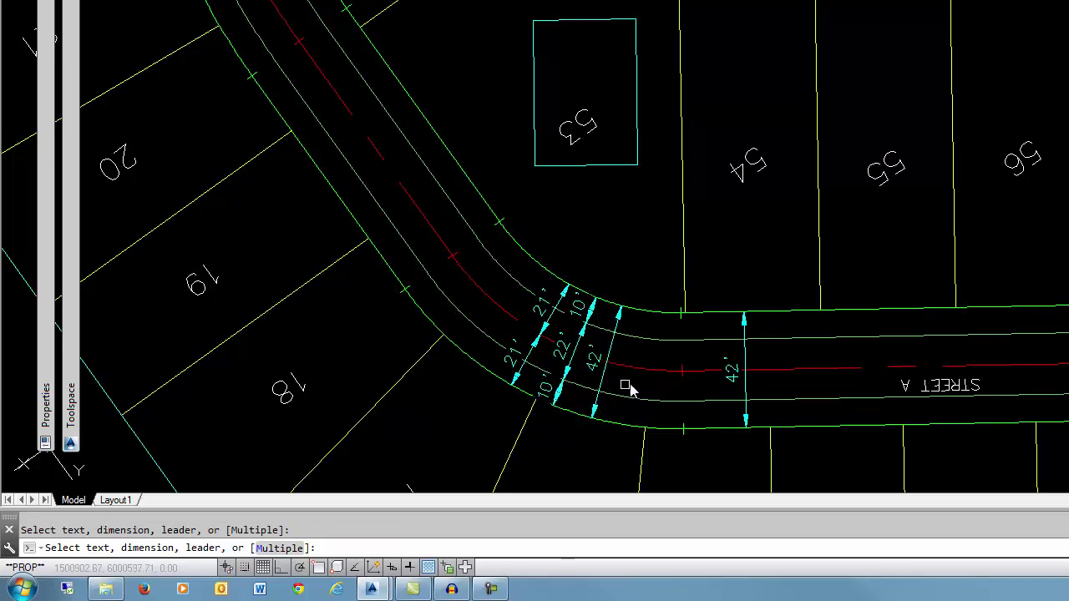
pyautogui.rightClick(735, 249)
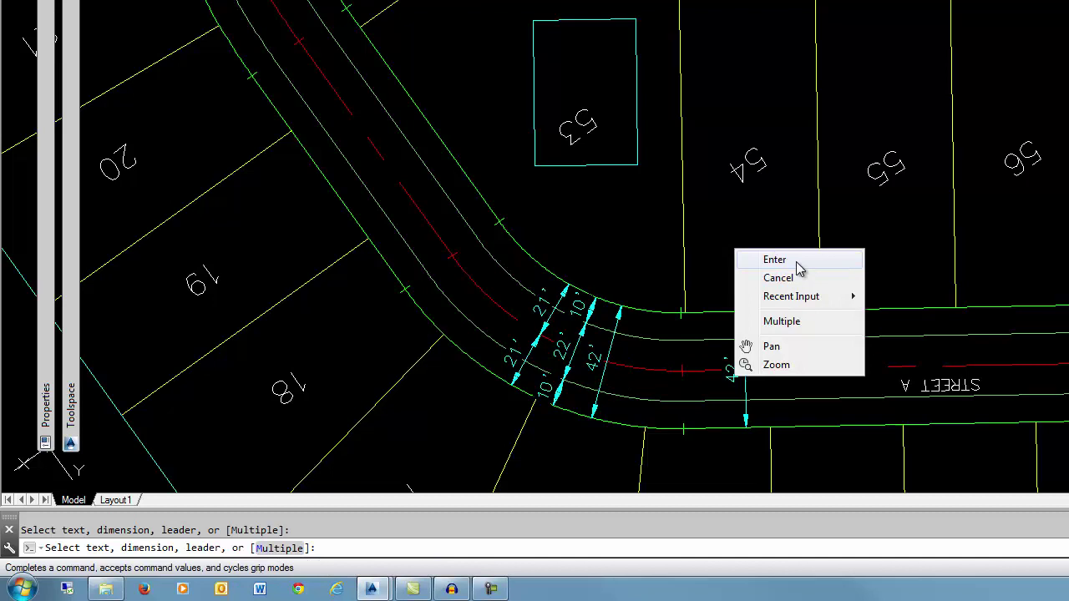
pyautogui.click(798, 265)
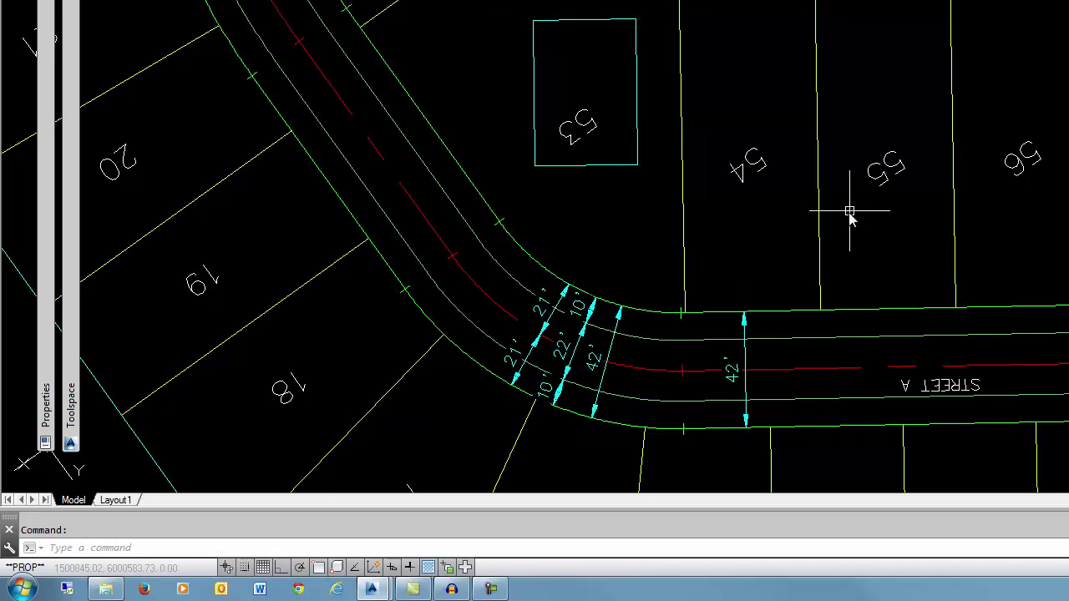
# - Repeat the dimension command and change the From Point snap from Nearest to Endpoint
pyautogui.press('Return')
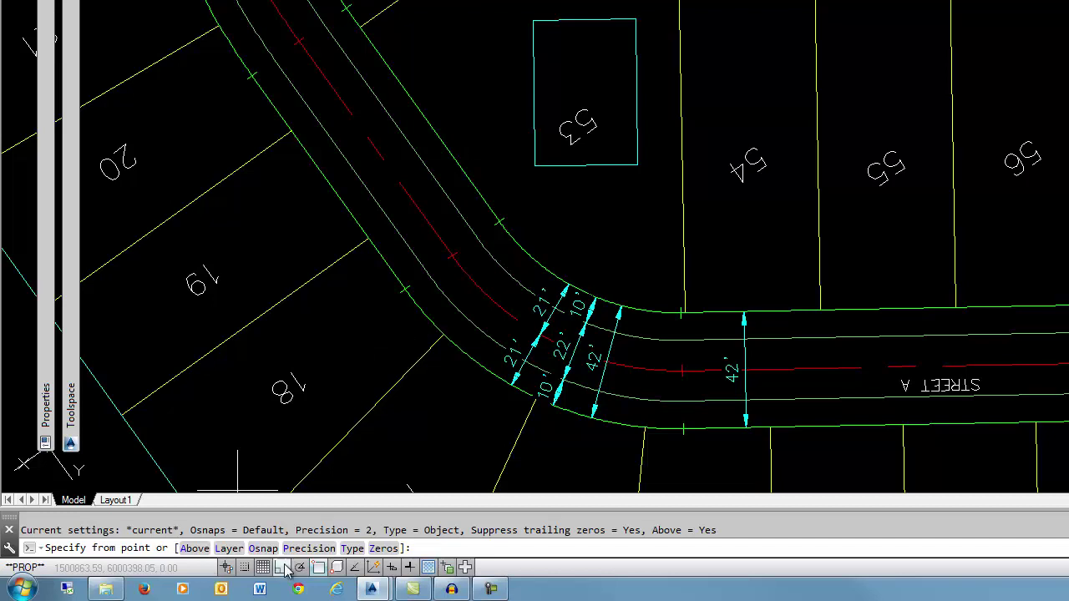
pyautogui.click(261, 548)
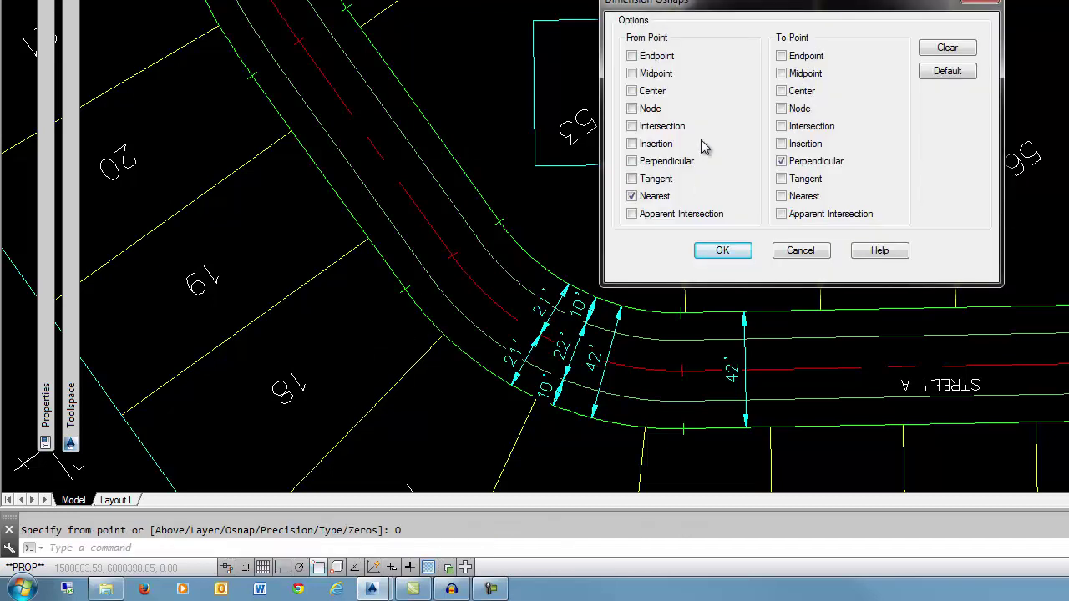
pyautogui.click(632, 196)
pyautogui.click(632, 56)
pyautogui.click(722, 251)
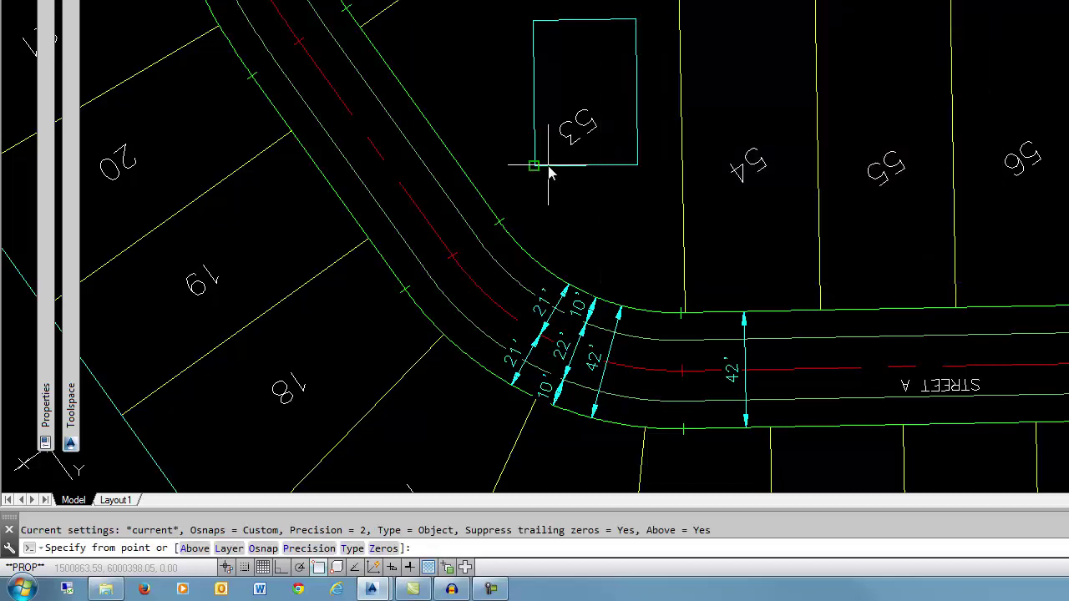
# - Dimension 22.07' from lot 53's building corner to the street edge
pyautogui.click(549, 171)
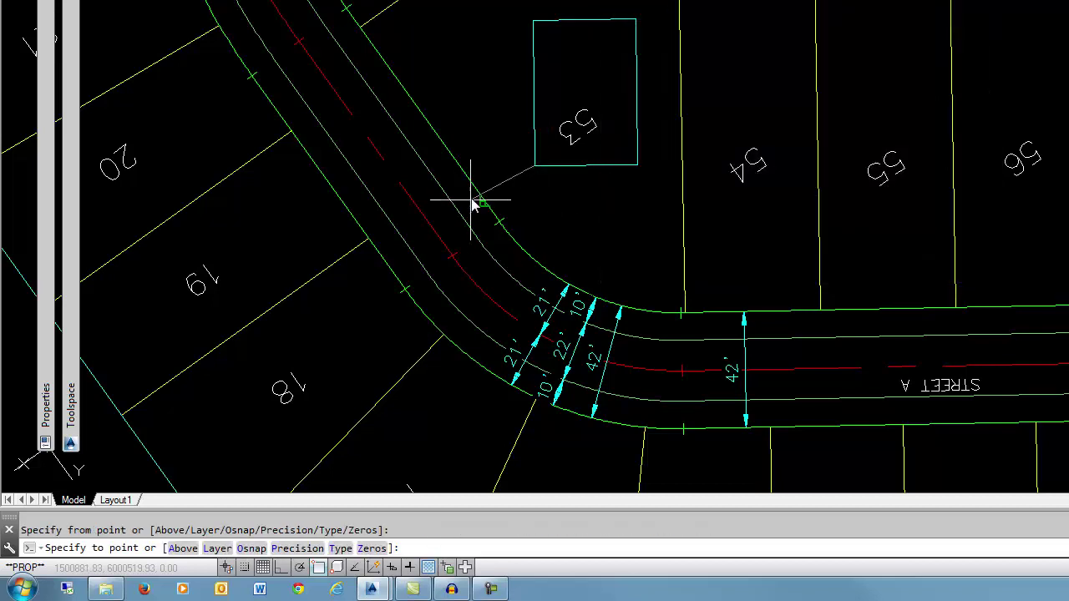
pyautogui.click(482, 319)
pyautogui.press('Return')
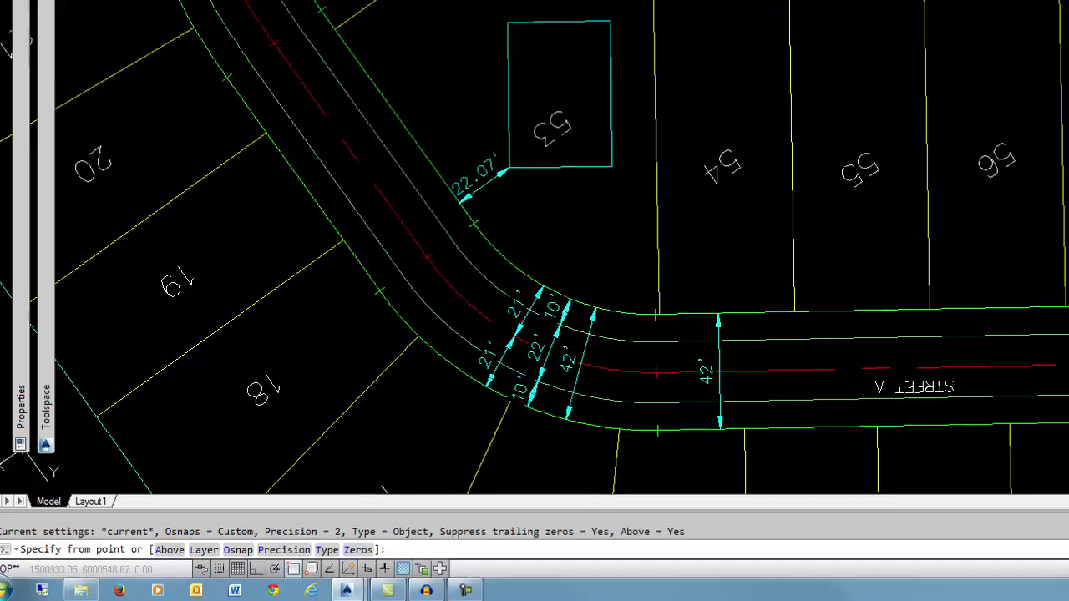
# - Add the 52.26' lot 53 building-to-street dimension, then start a 10' Dimension Outside at the curve
pyautogui.click(330, 37)
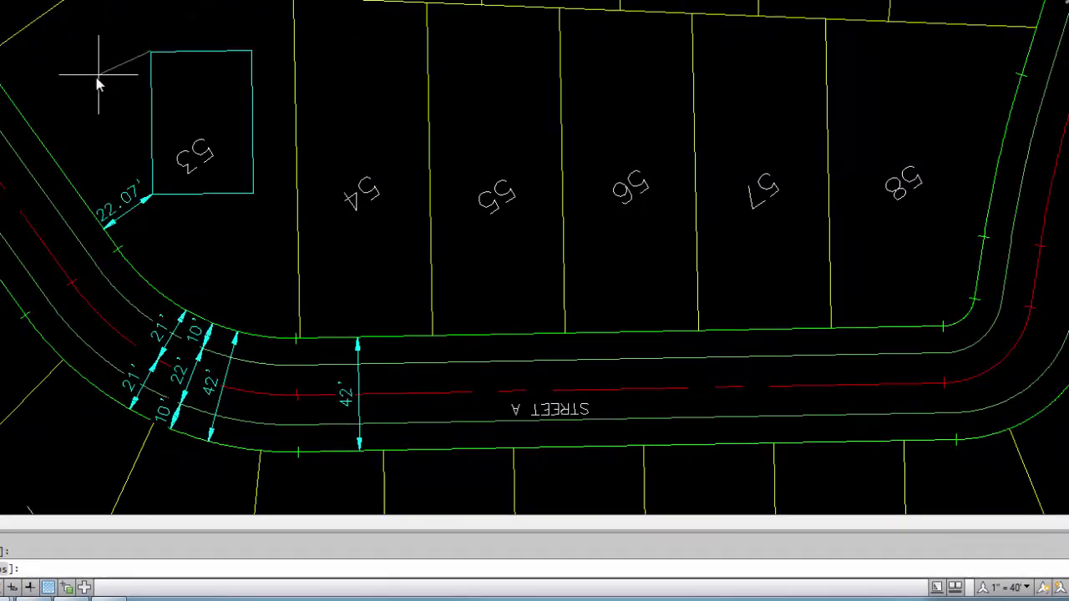
pyautogui.click(39, 132)
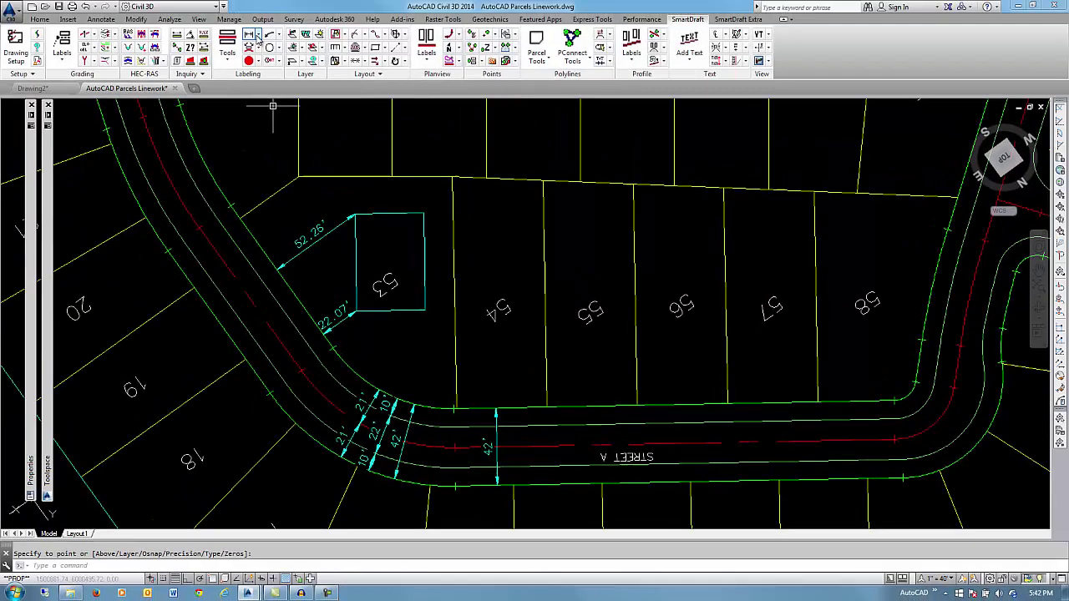
pyautogui.click(191, 36)
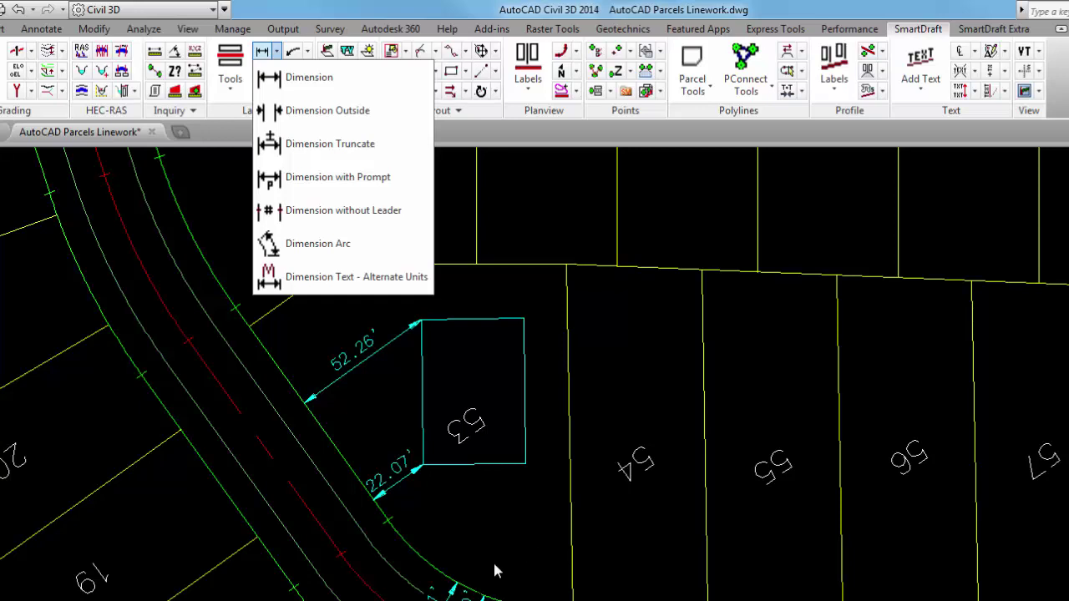
pyautogui.click(333, 113)
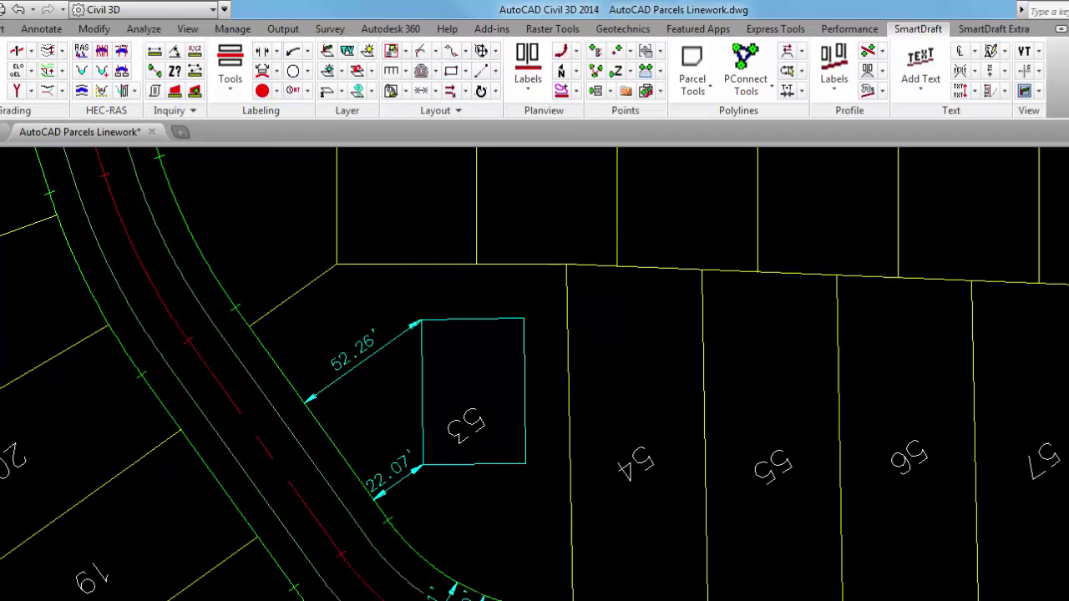
pyautogui.write('O')
pyautogui.press('Return')
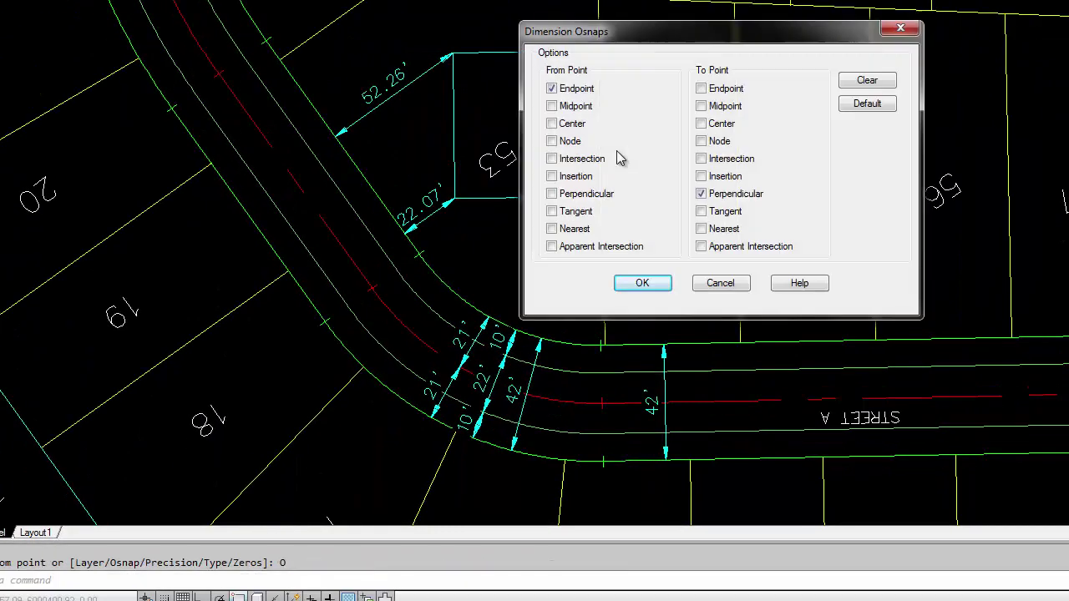
pyautogui.click(870, 102)
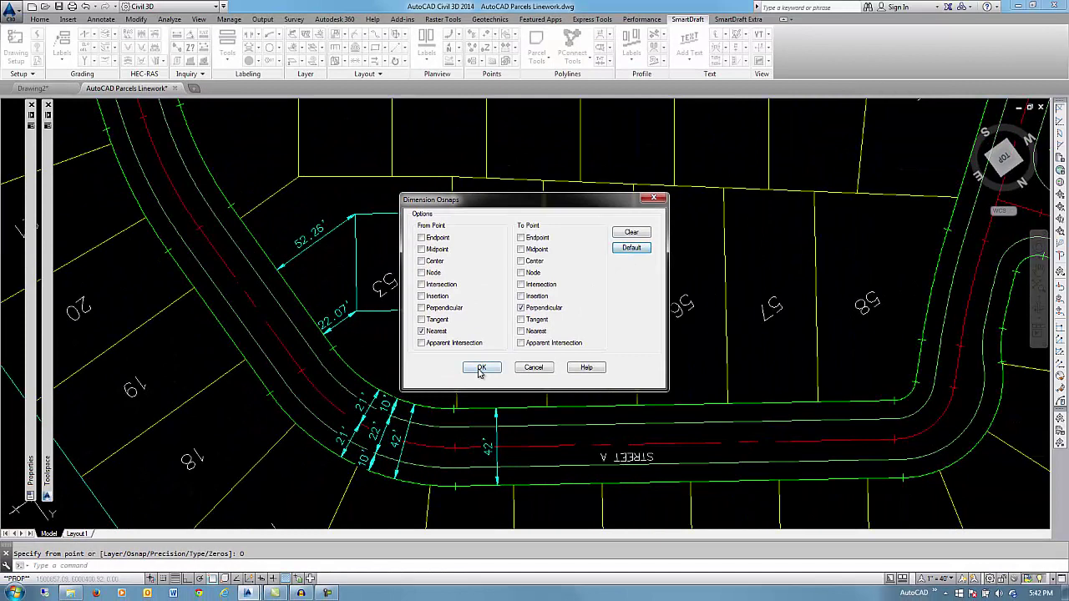
pyautogui.click(498, 358)
pyautogui.click(345, 393)
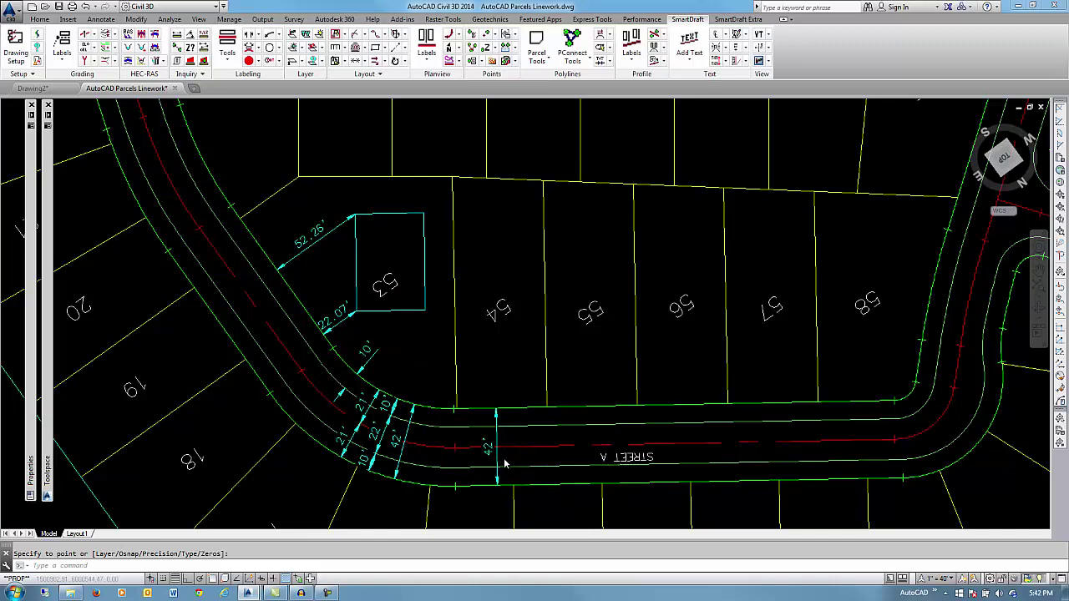
pyautogui.scroll(2, 505, 461)
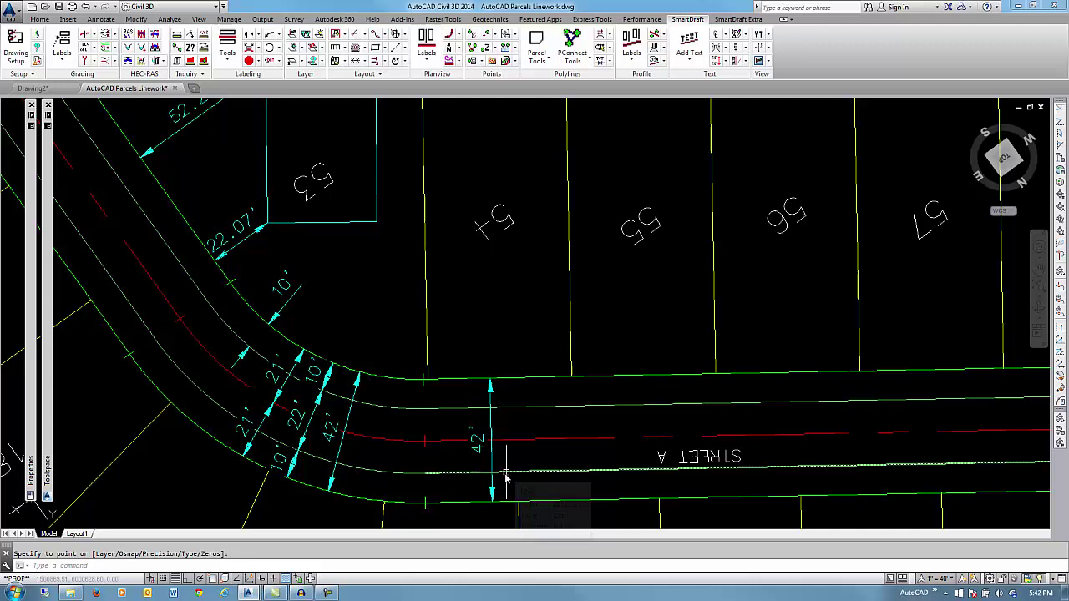
pyautogui.press('Escape')
pyautogui.write('tr')
pyautogui.press('Return')
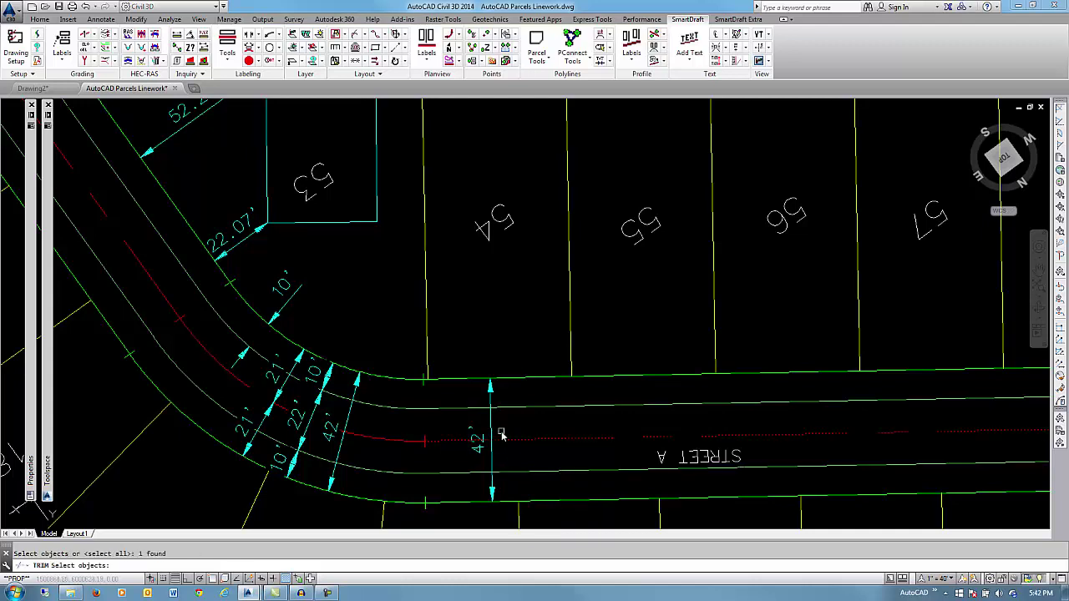
pyautogui.press('Return')
pyautogui.rightClick(499, 432)
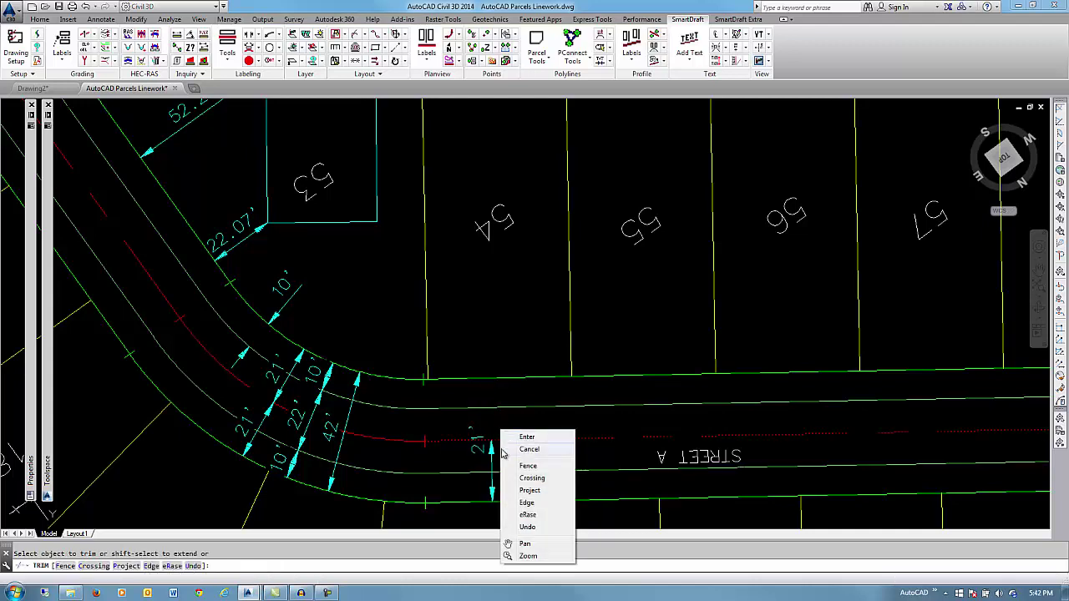
pyautogui.click(537, 446)
pyautogui.click(485, 451)
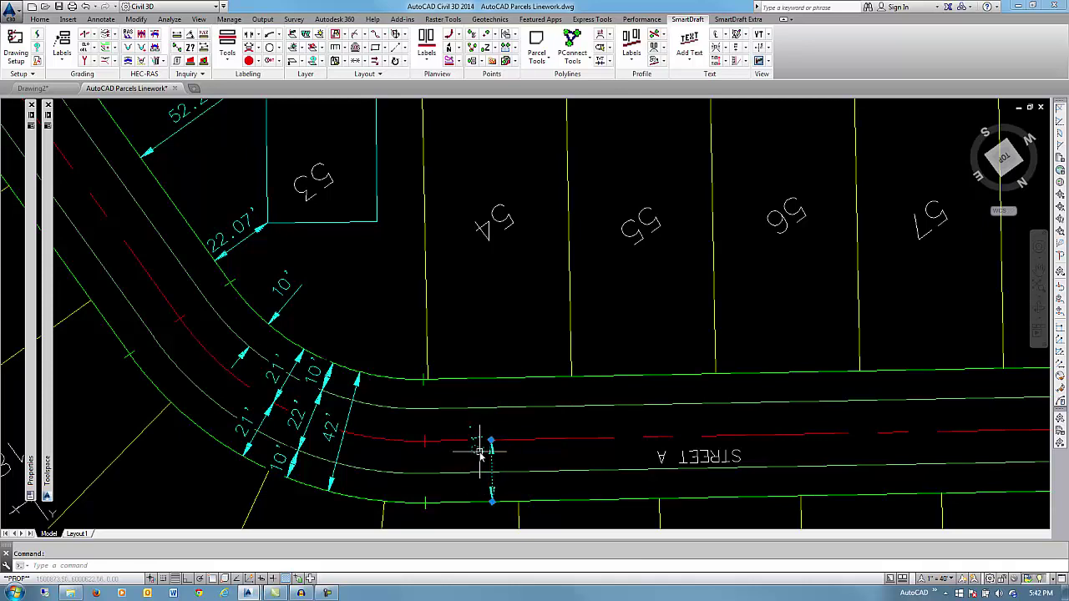
pyautogui.click(491, 440)
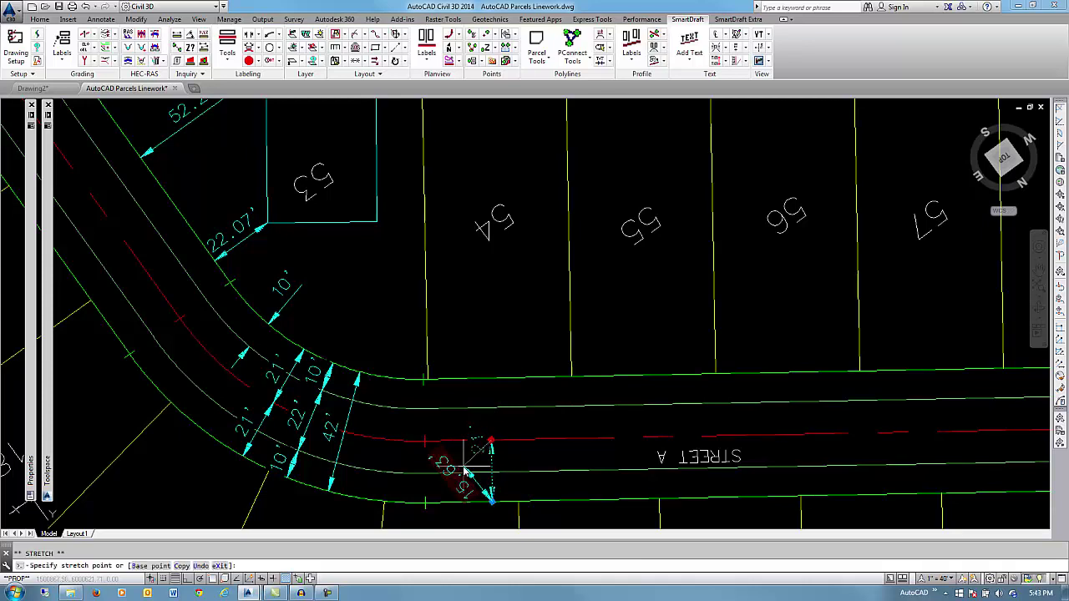
pyautogui.press('Escape')
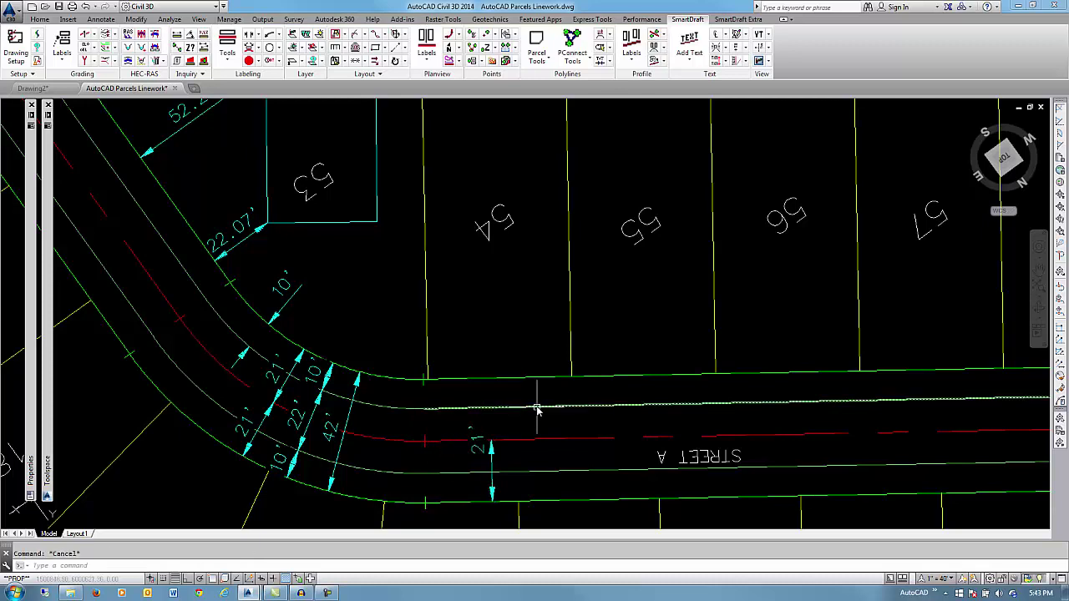
pyautogui.press('Escape')
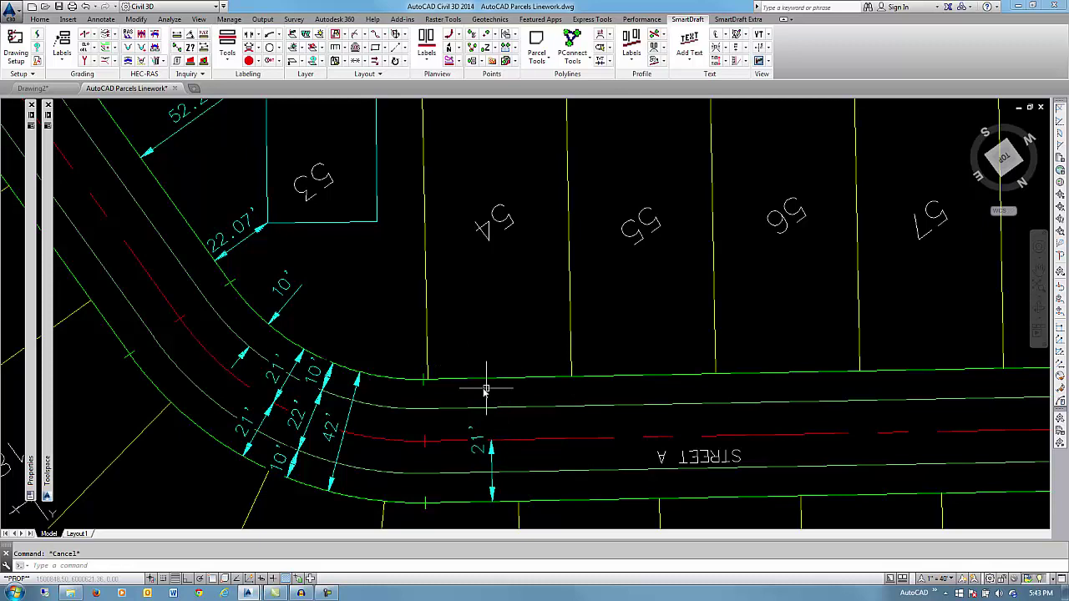
pyautogui.click(241, 241)
pyautogui.click(240, 243)
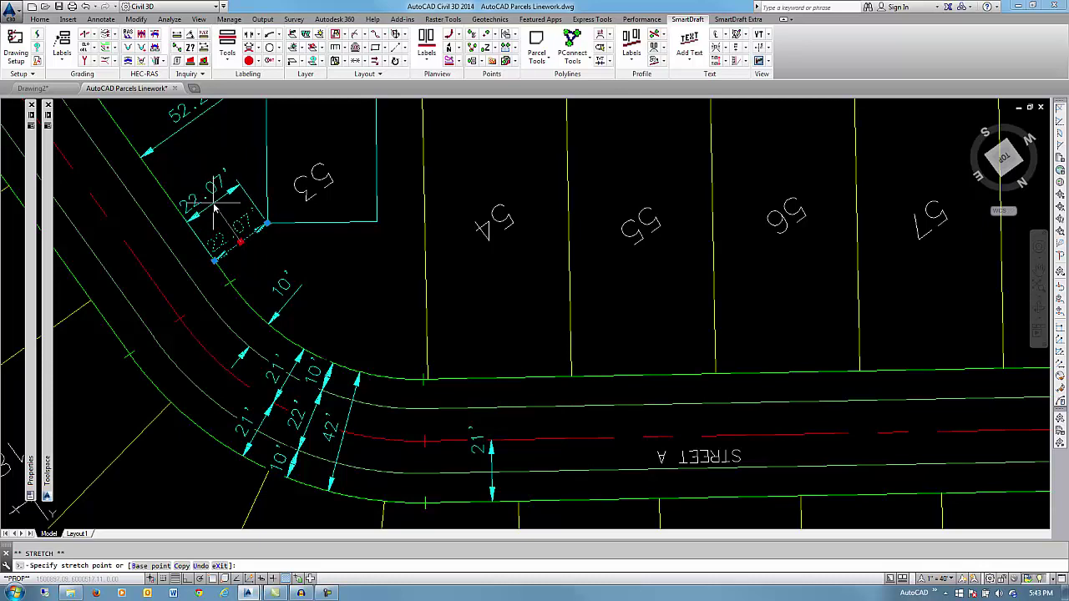
pyautogui.click(215, 203)
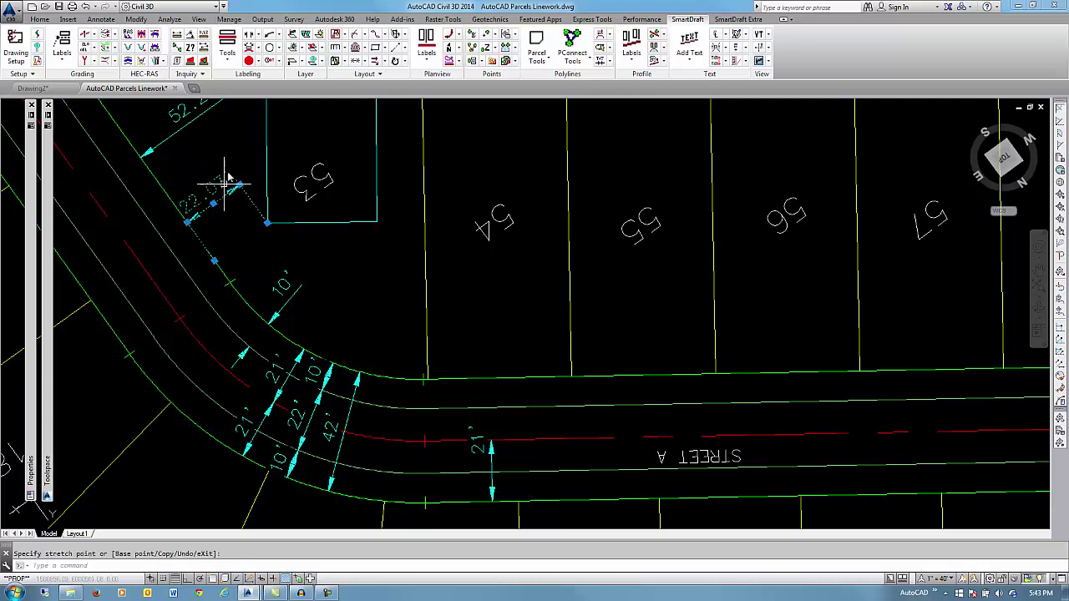
pyautogui.click(222, 238)
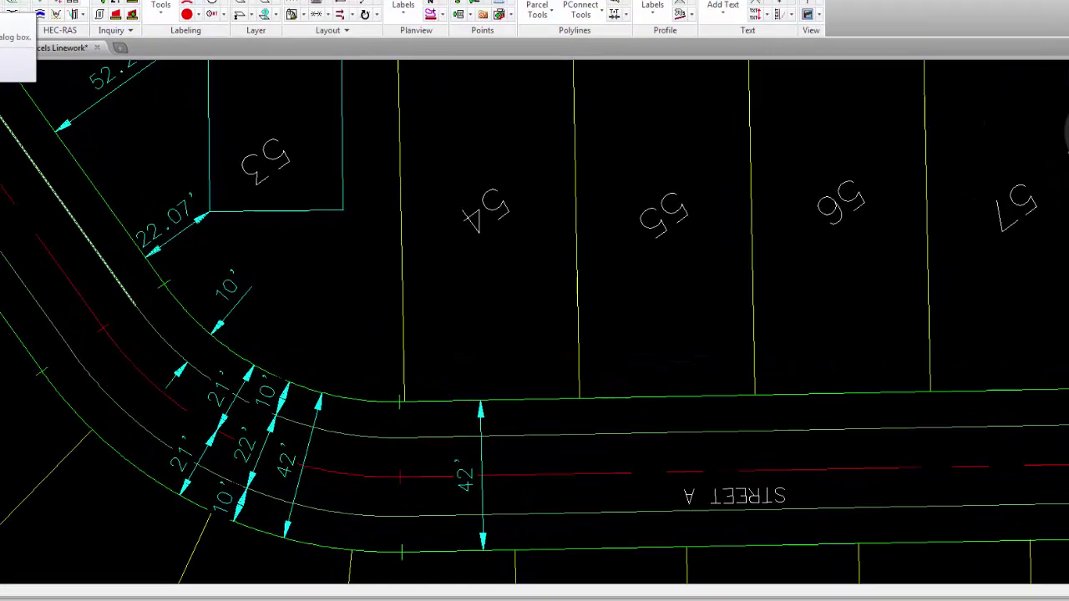
# - Review the Arrow Size and Style Name in Drawing Setup's Dimstyle Variables at scale 40
pyautogui.click(10, 14)
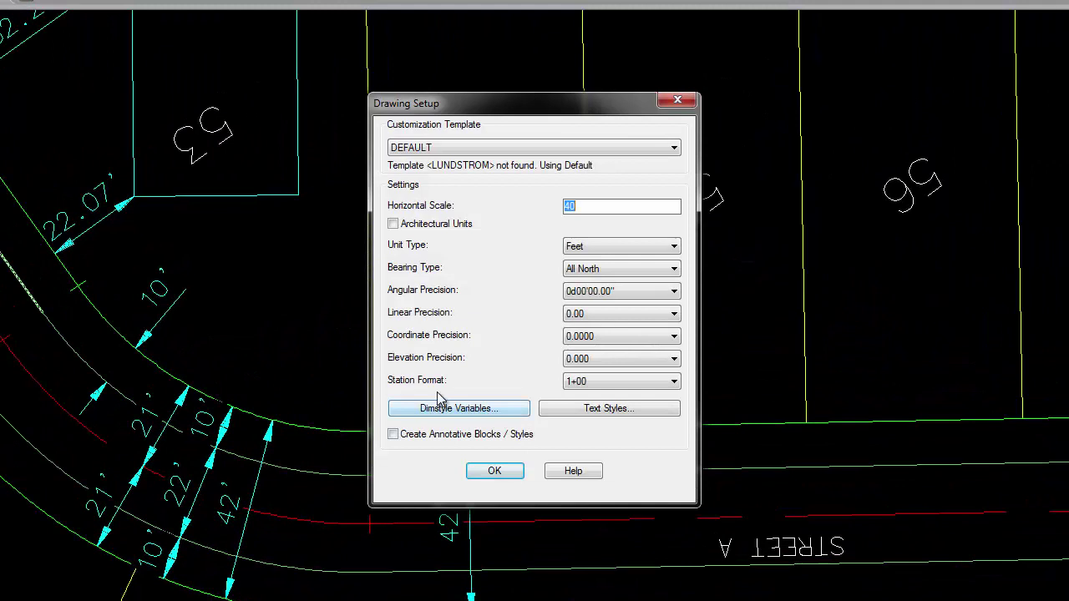
pyautogui.click(482, 410)
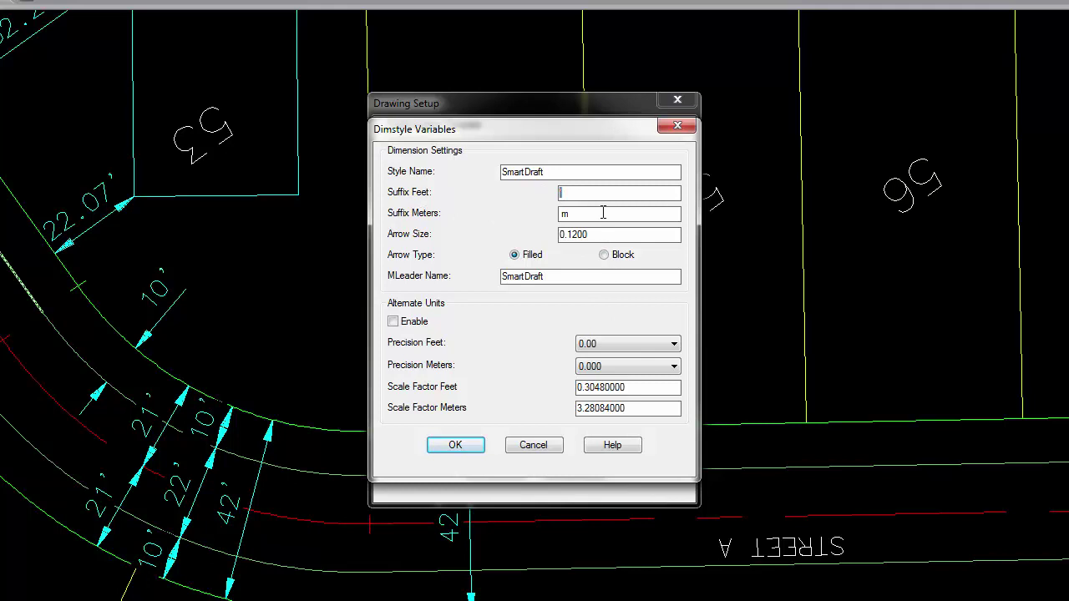
pyautogui.doubleClick(565, 237)
pyautogui.moveTo(575, 176); pyautogui.dragTo(445, 176)
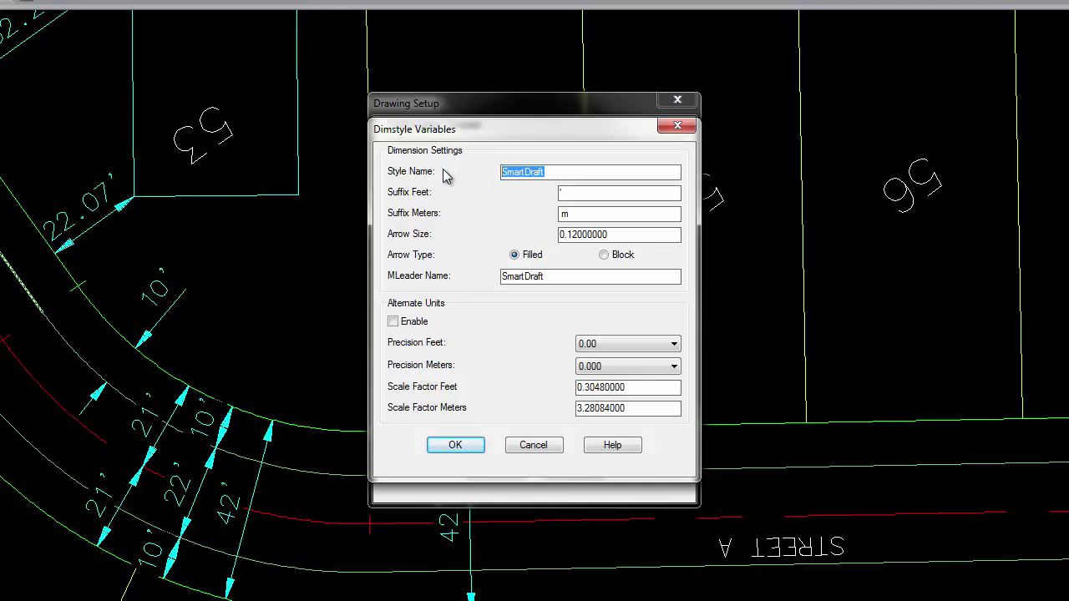
pyautogui.click(459, 447)
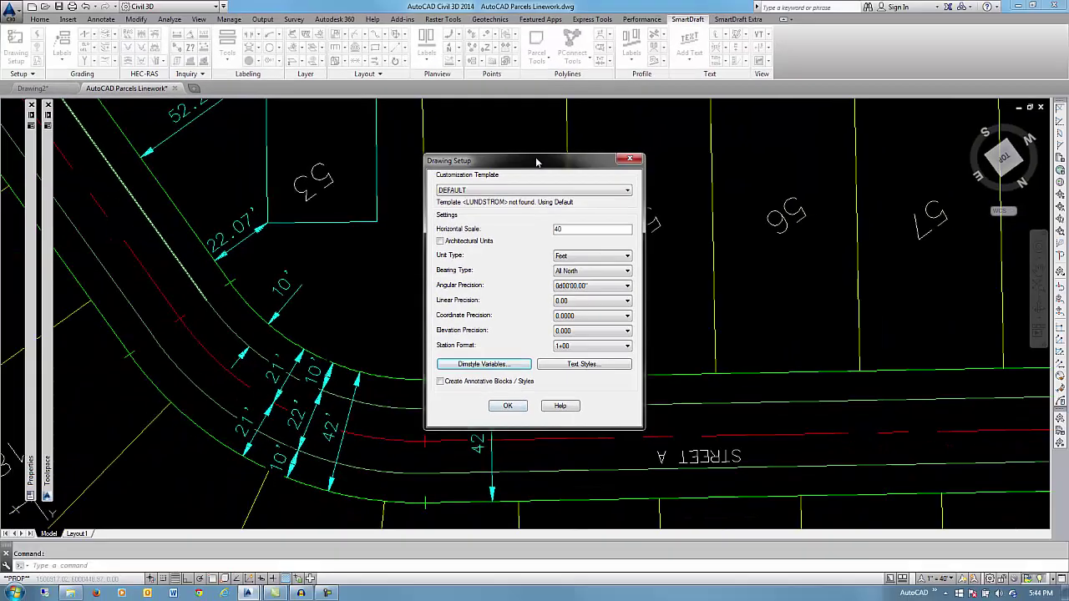
pyautogui.moveTo(530, 103); pyautogui.dragTo(571, 49)
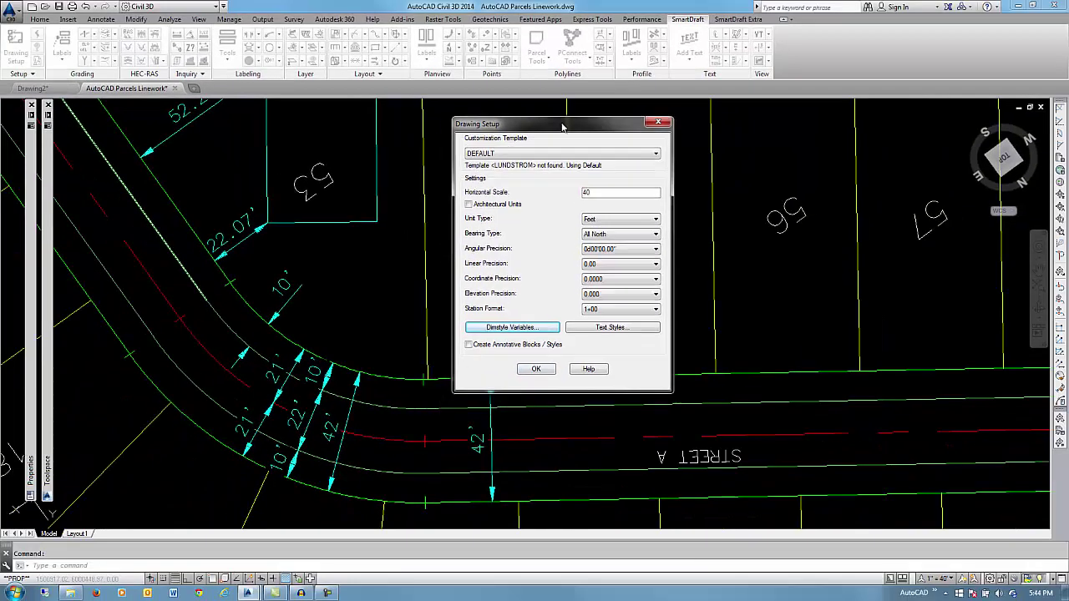
# - Close Drawing Setup, zoom in and set the annotation scale to 1"=20'
pyautogui.click(536, 369)
pyautogui.scroll(4, 272, 441)
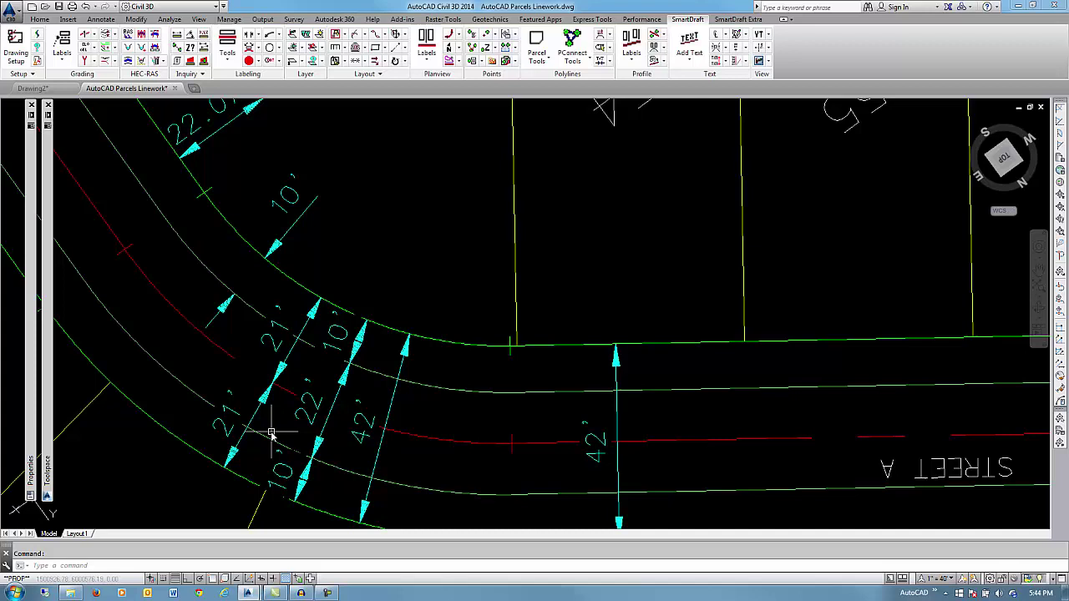
pyautogui.click(944, 577)
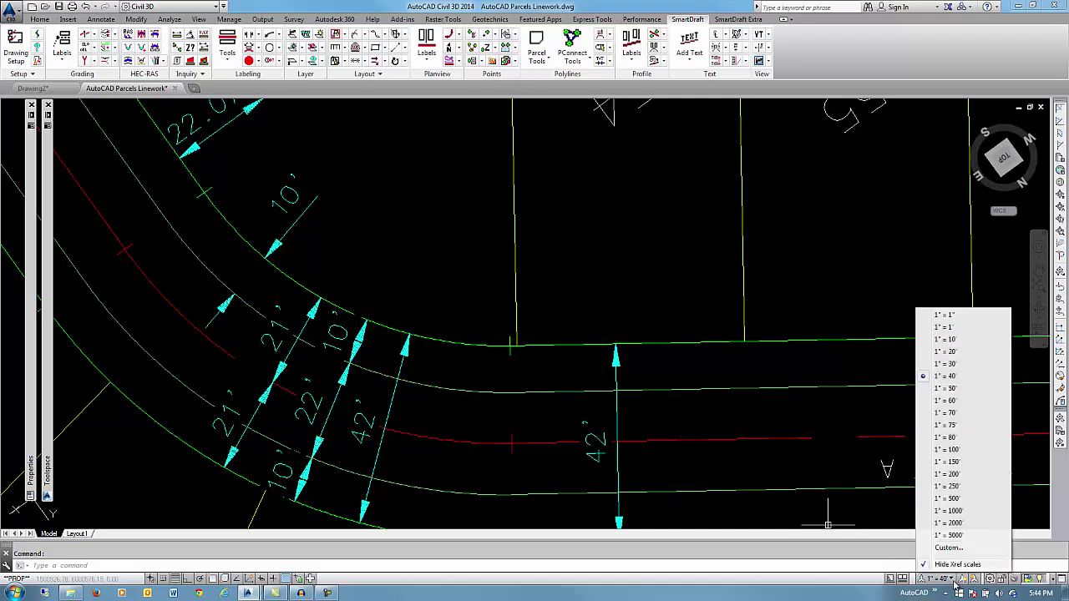
pyautogui.click(948, 351)
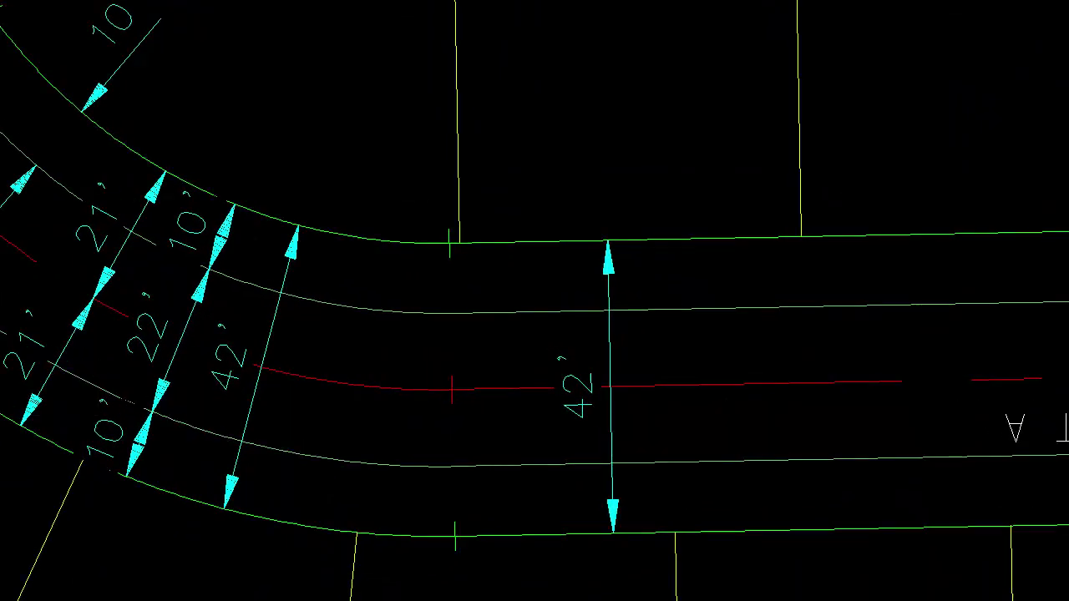
pyautogui.click(2, 599)
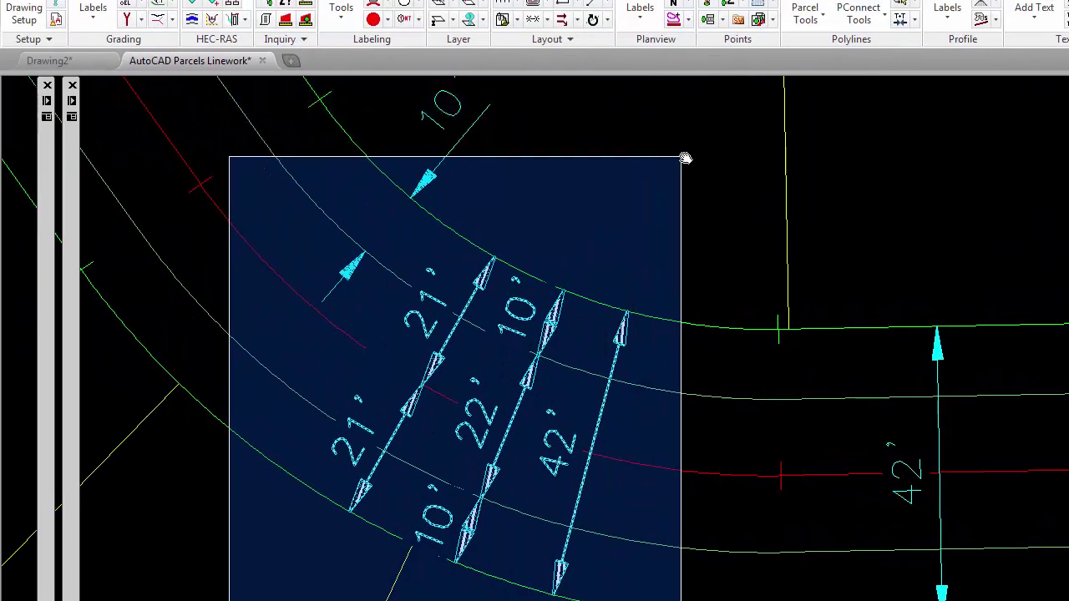
# - Select all the street dimensions, including the 10' and 42' ones, and delete them
pyautogui.click(685, 158)
pyautogui.click(518, 192)
pyautogui.click(442, 133)
pyautogui.click(997, 368)
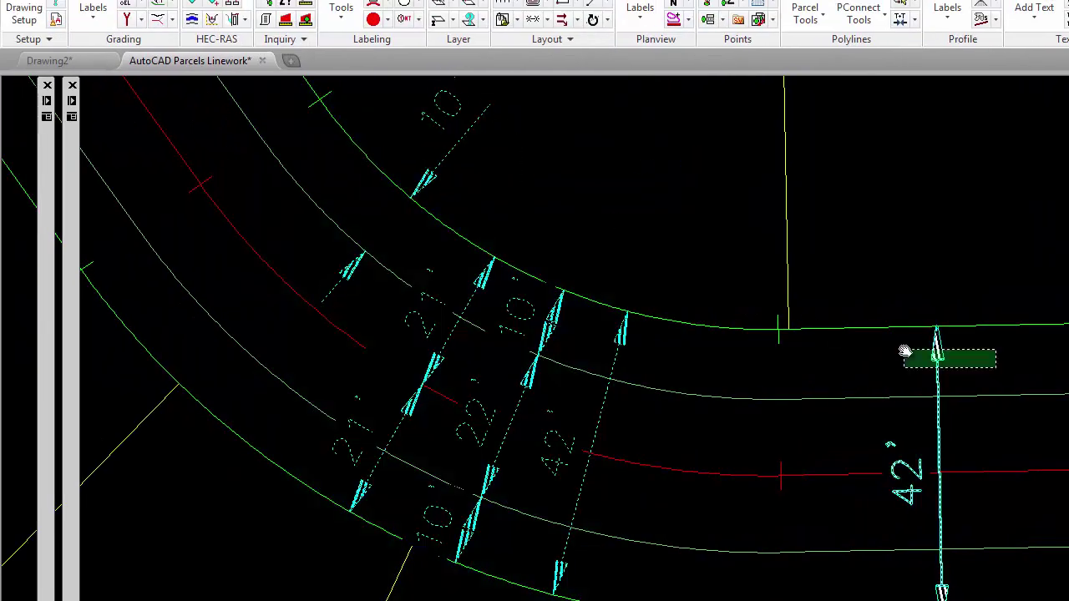
pyautogui.click(904, 354)
pyautogui.press('Delete')
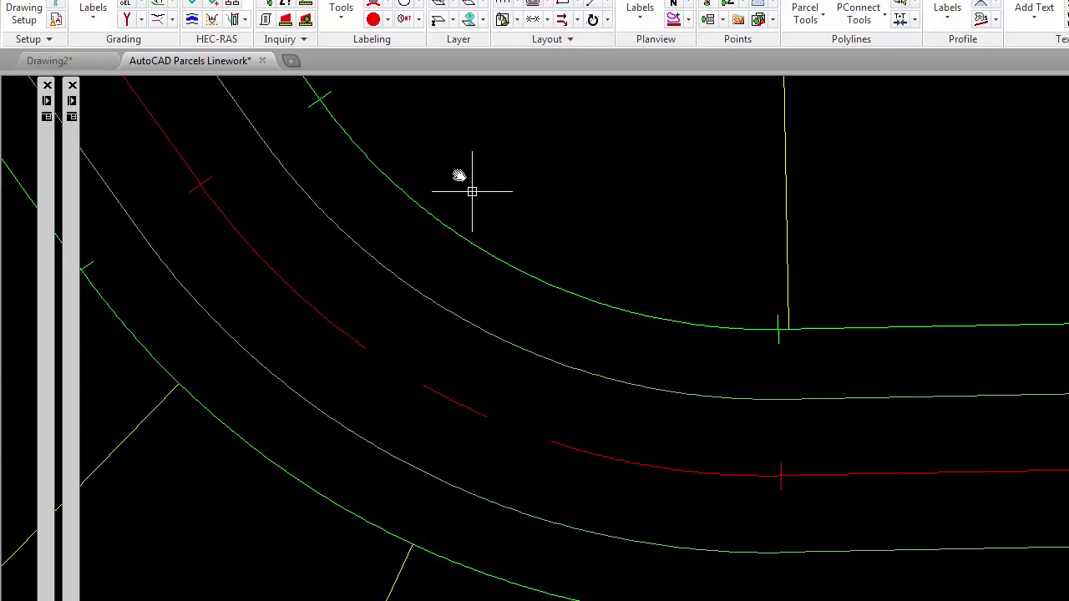
# - Turn on Create Annotative Blocks / Styles in Drawing Setup at horizontal scale 20
pyautogui.click(25, 10)
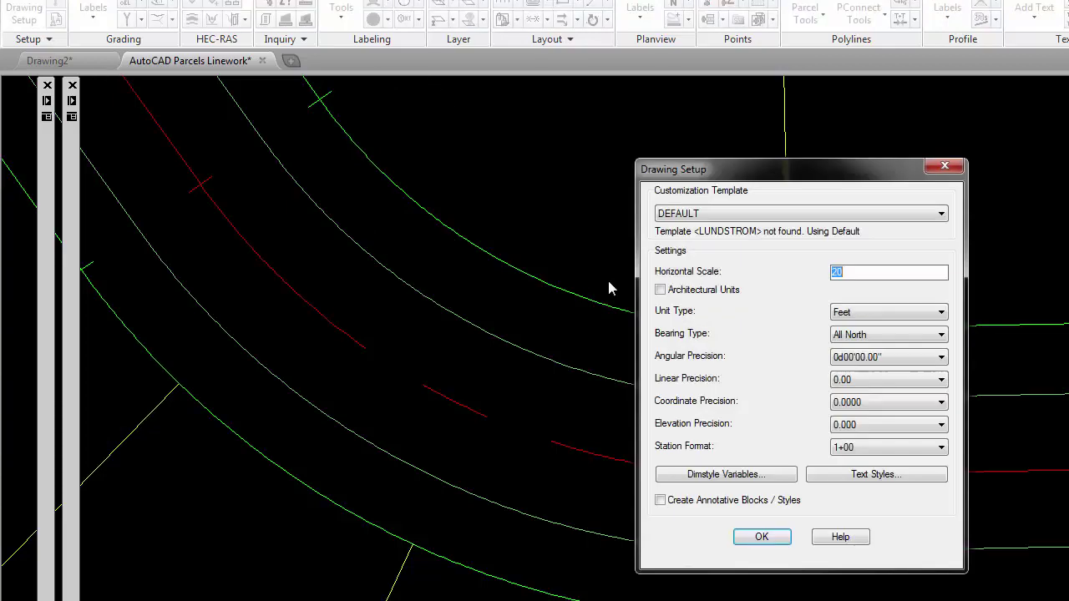
pyautogui.click(665, 504)
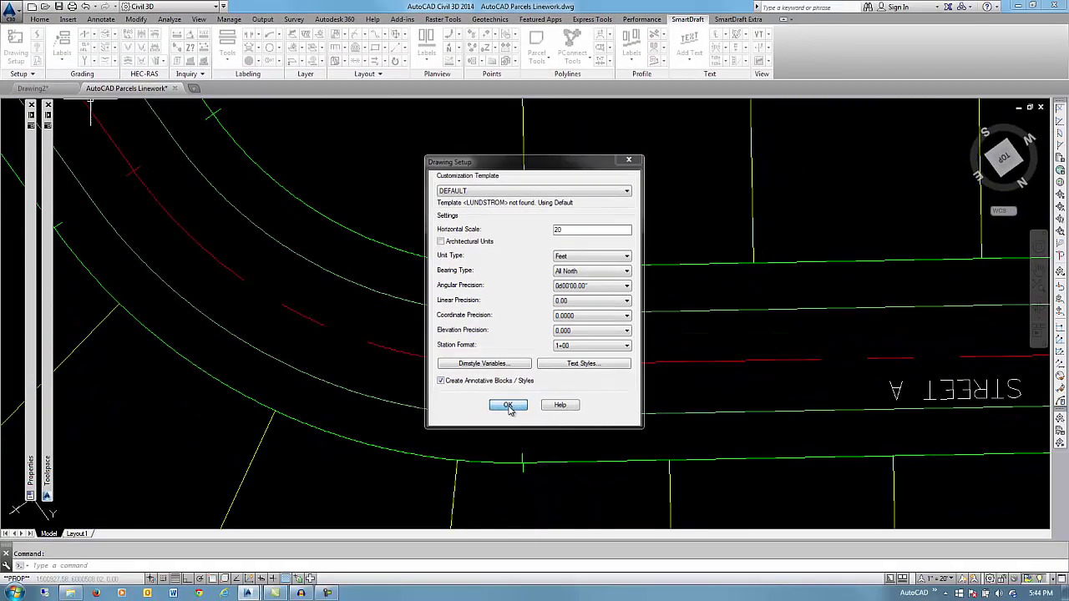
pyautogui.click(508, 406)
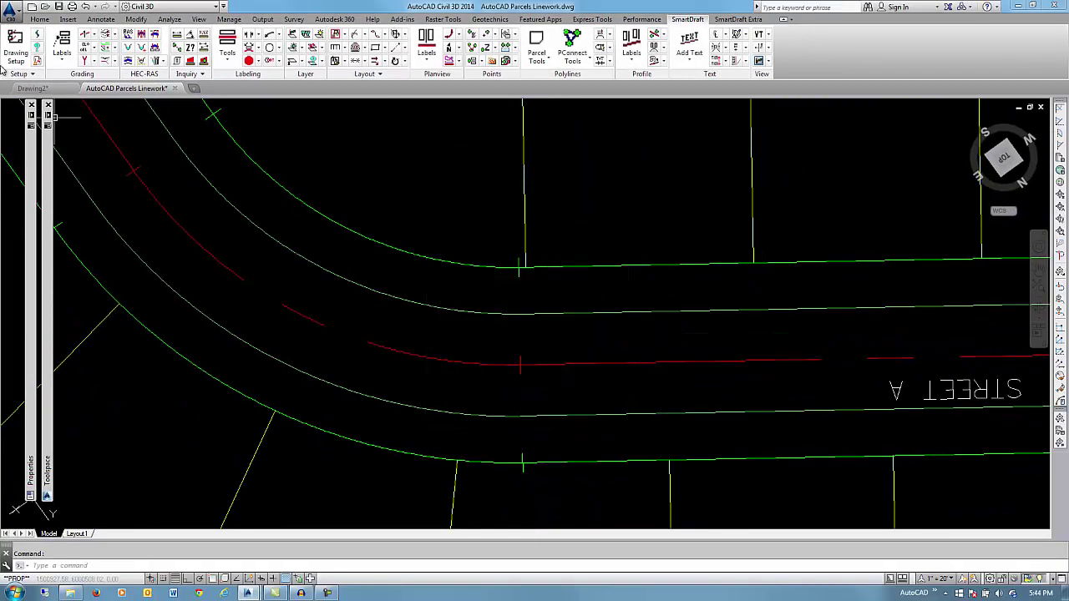
# - Place an annotative 42' dimension across the curved street between both edges
pyautogui.click(258, 37)
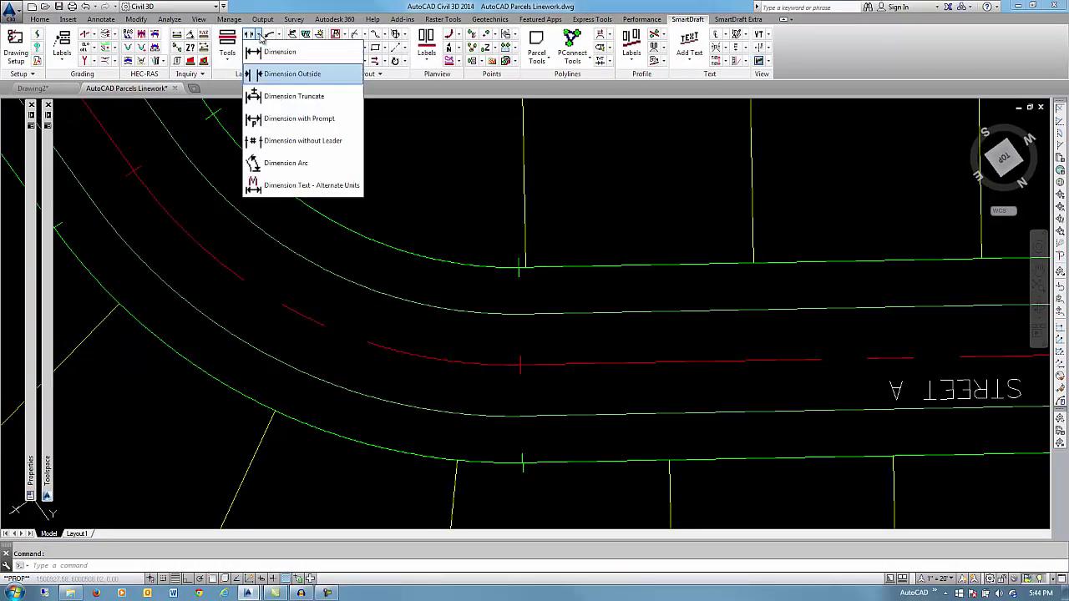
pyautogui.click(269, 55)
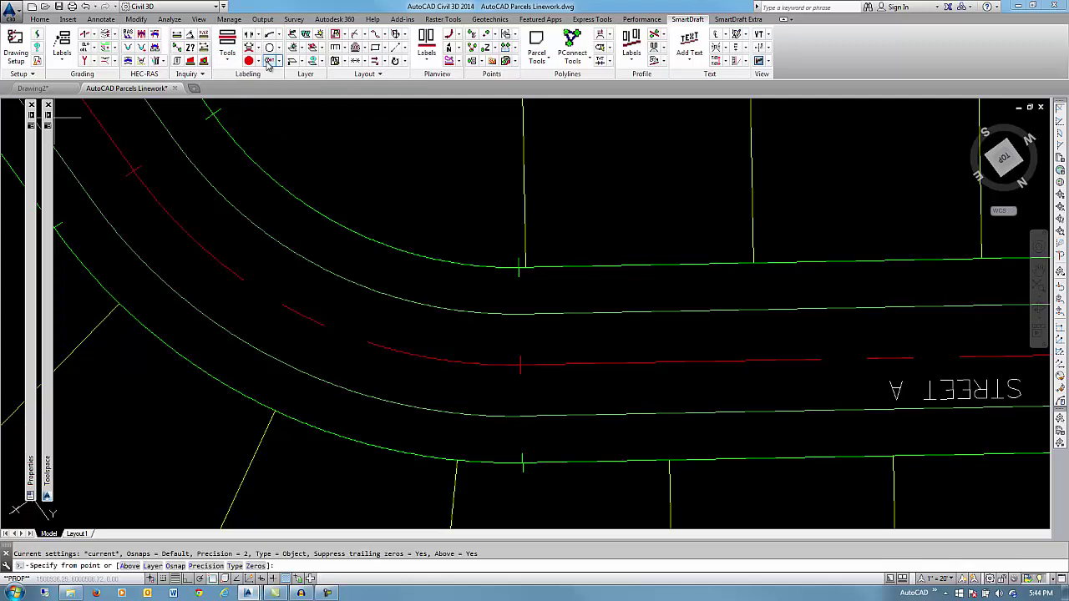
pyautogui.click(186, 362)
pyautogui.click(308, 210)
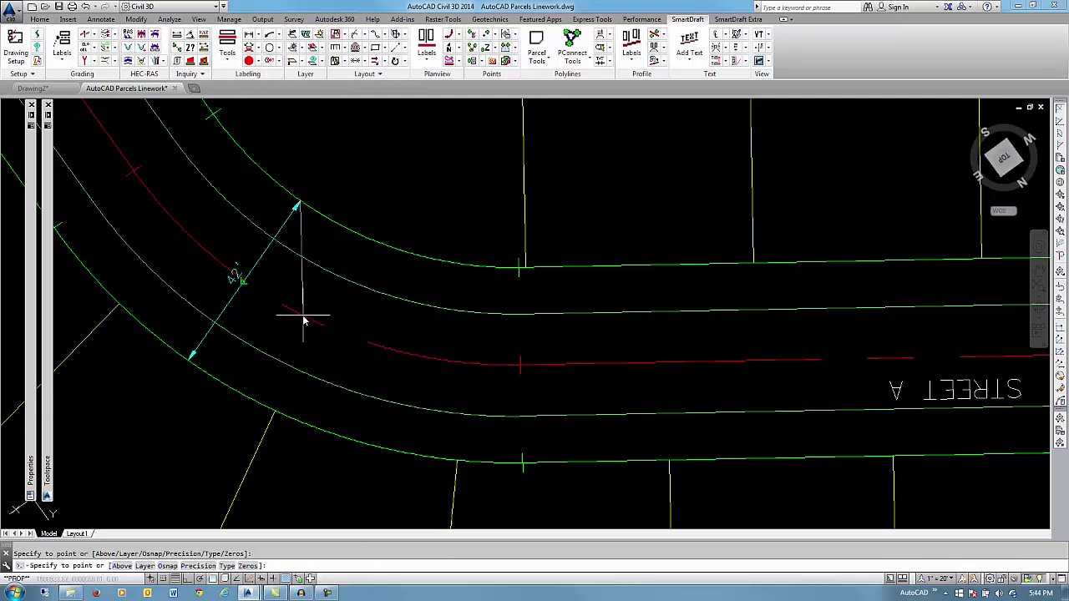
pyautogui.rightClick(310, 286)
pyautogui.click(355, 296)
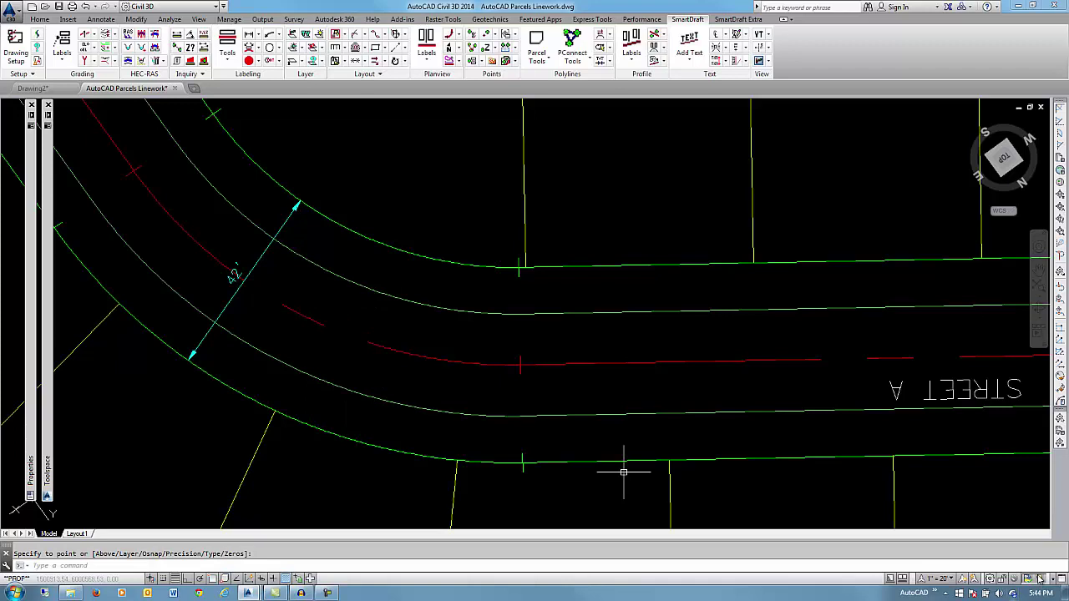
# - Toggle the annotation scale between 1"=40' and 1"=20', ending at 1"=40'
pyautogui.click(952, 580)
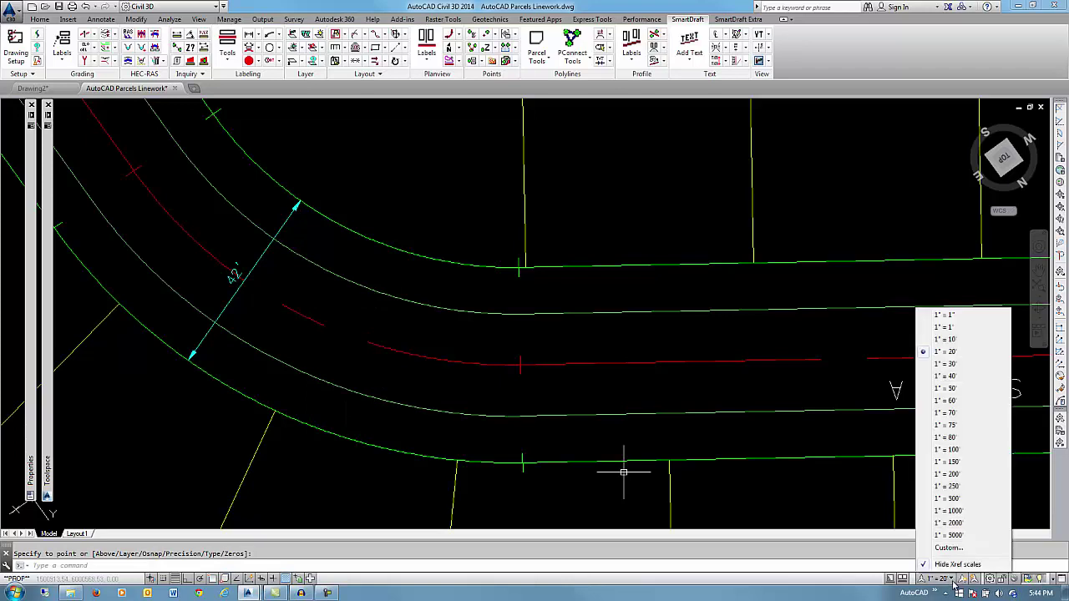
pyautogui.click(951, 377)
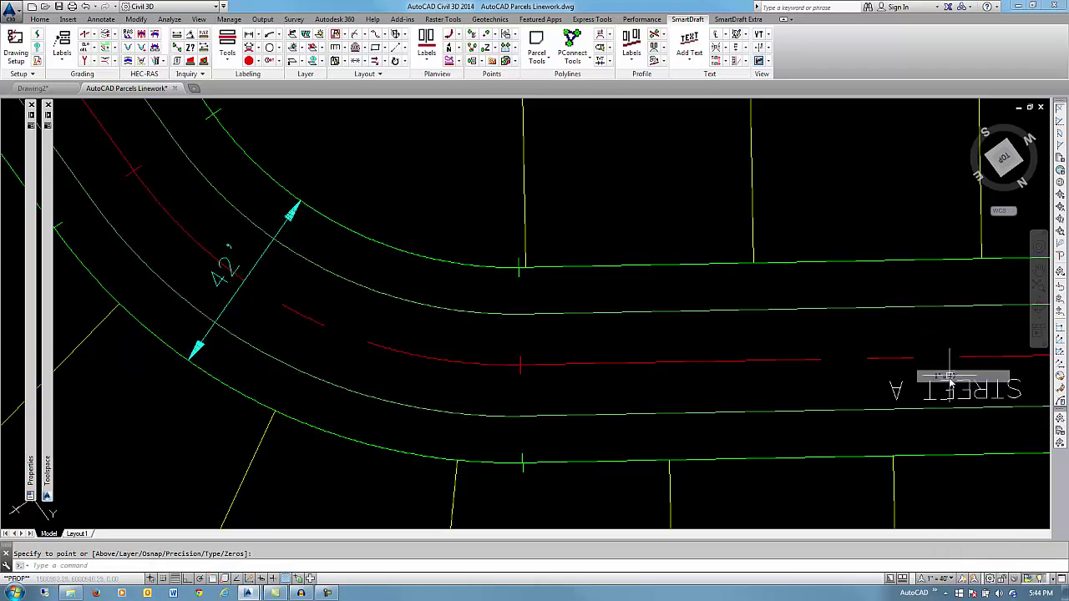
pyautogui.click(952, 580)
pyautogui.click(945, 355)
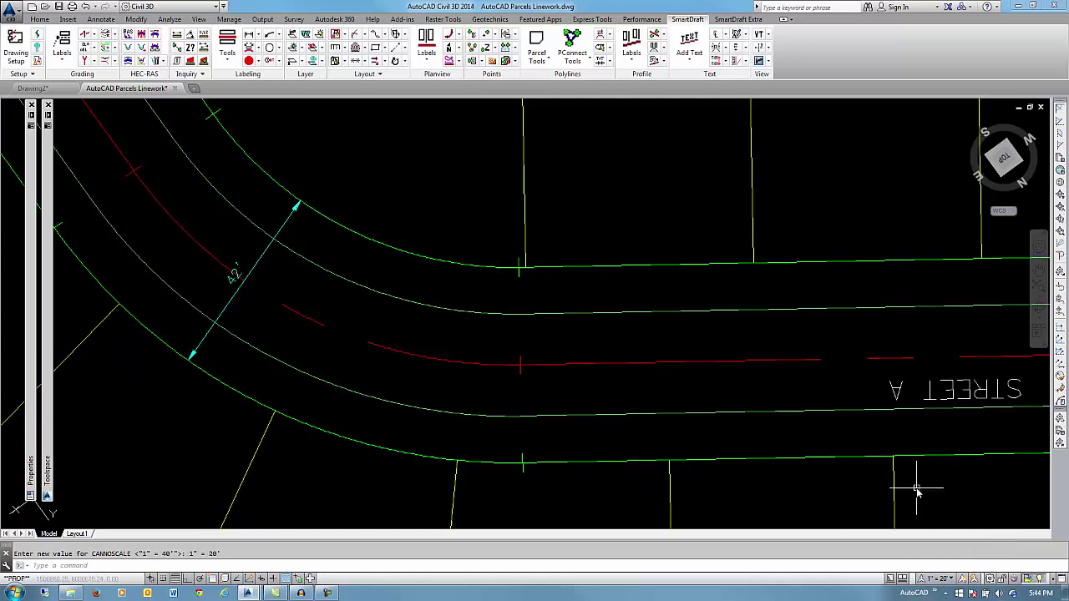
pyautogui.click(944, 579)
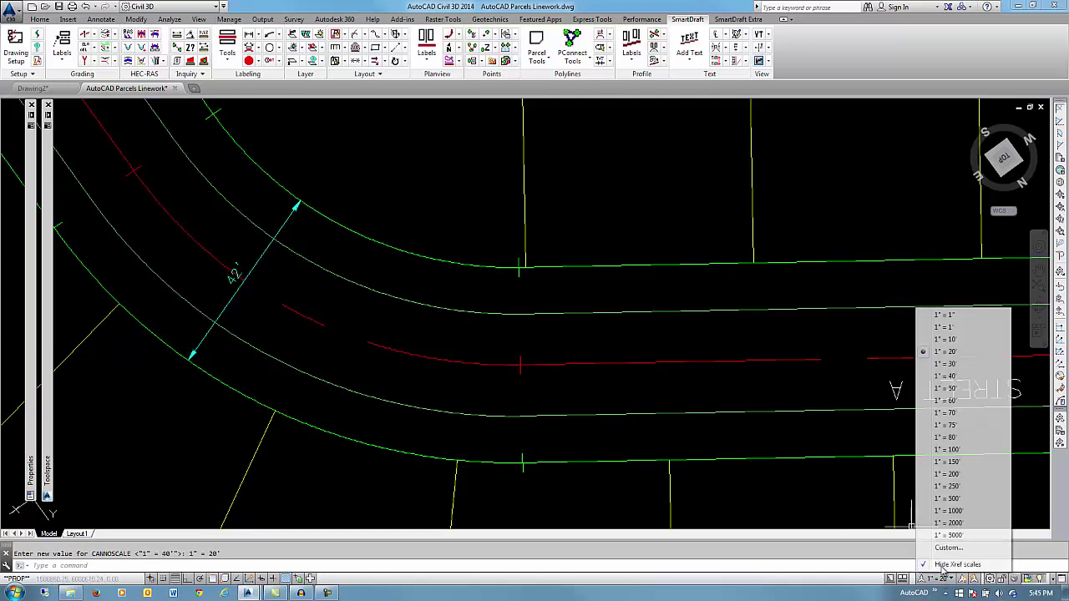
pyautogui.click(950, 376)
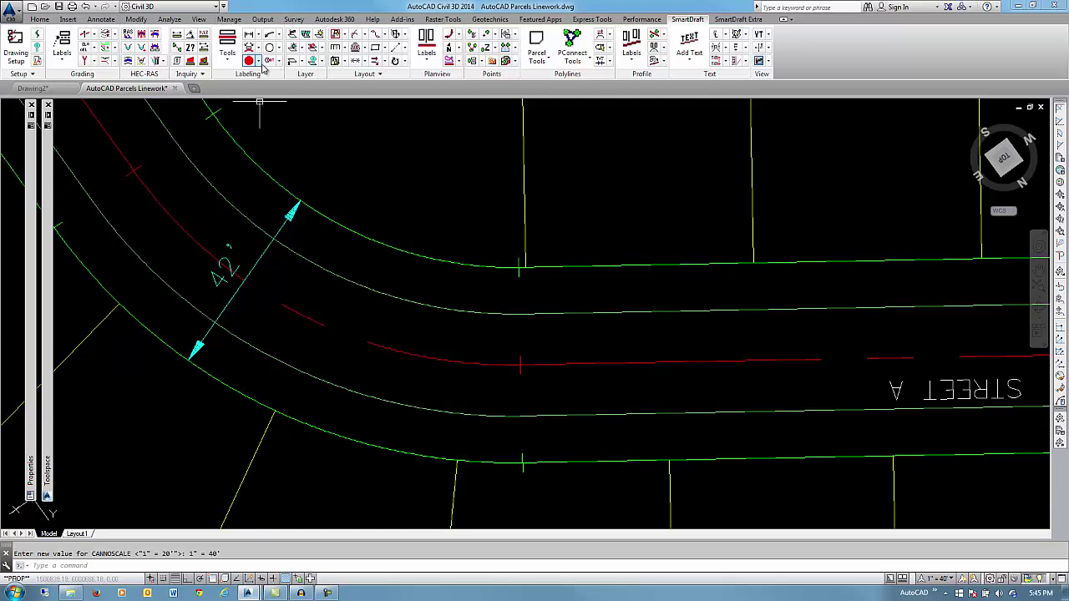
# - Pick the truncated dimension tool and delete the existing 22.07' dimension
pyautogui.click(260, 36)
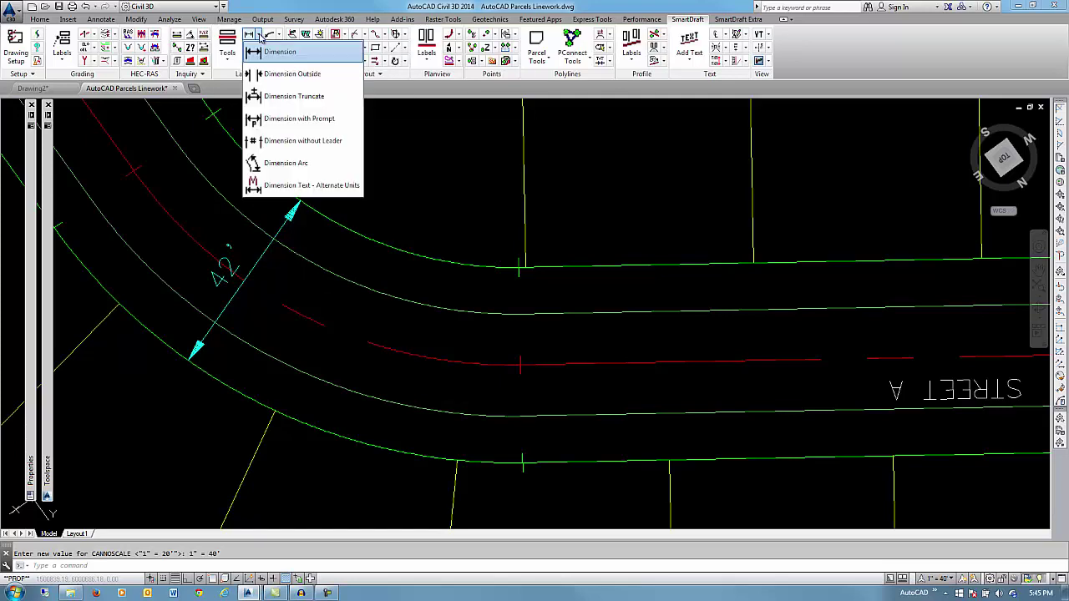
pyautogui.click(308, 97)
pyautogui.scroll(-5, 322, 112)
pyautogui.scroll(2, 349, 187)
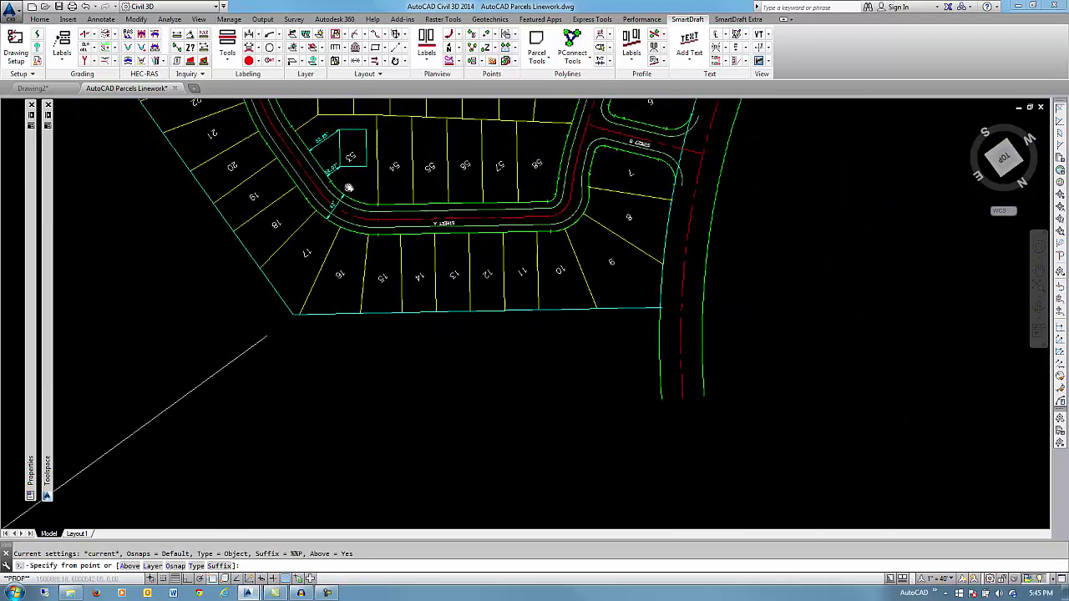
pyautogui.scroll(5, 349, 187)
pyautogui.scroll(-1, 353, 196)
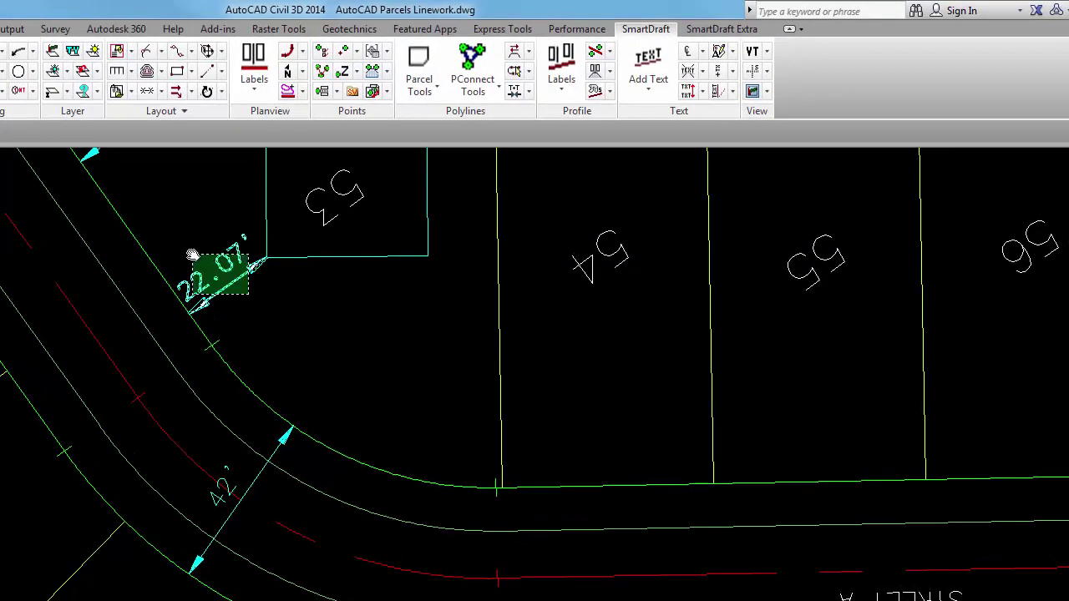
pyautogui.click(195, 253)
pyautogui.press('Delete')
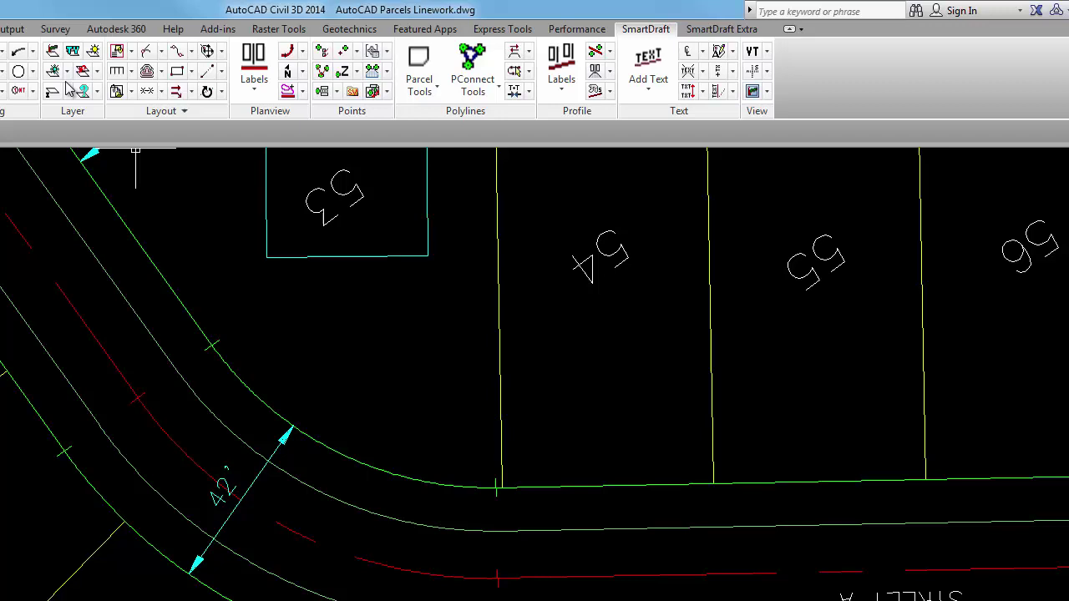
# - Add a truncated 22'± dimension from lot 53's corner to the road edge, snapping to endpoints
pyautogui.click(4, 55)
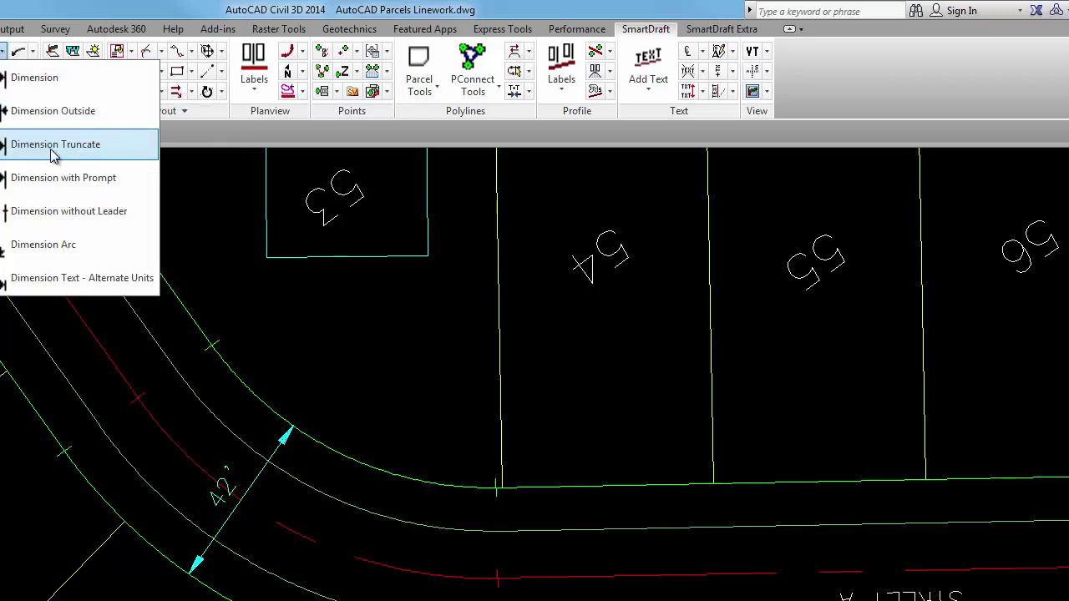
pyautogui.click(52, 155)
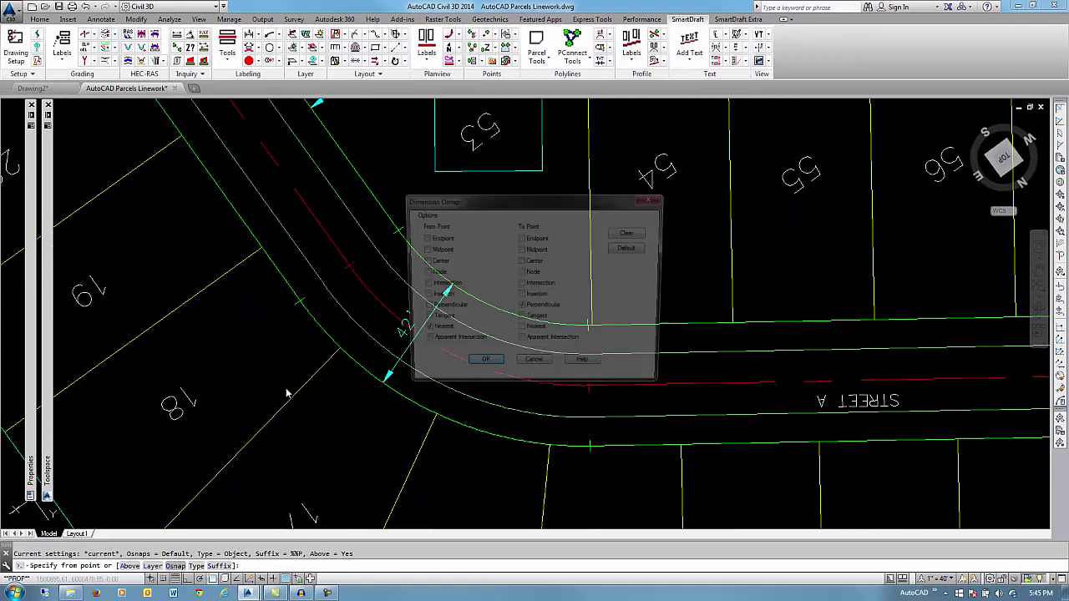
pyautogui.click(428, 238)
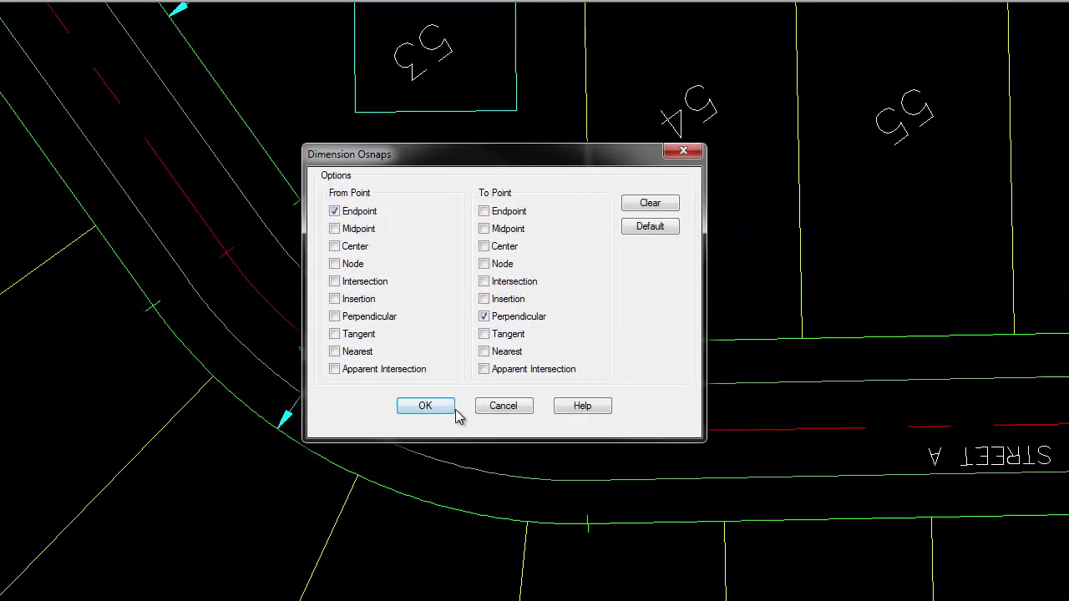
pyautogui.click(474, 372)
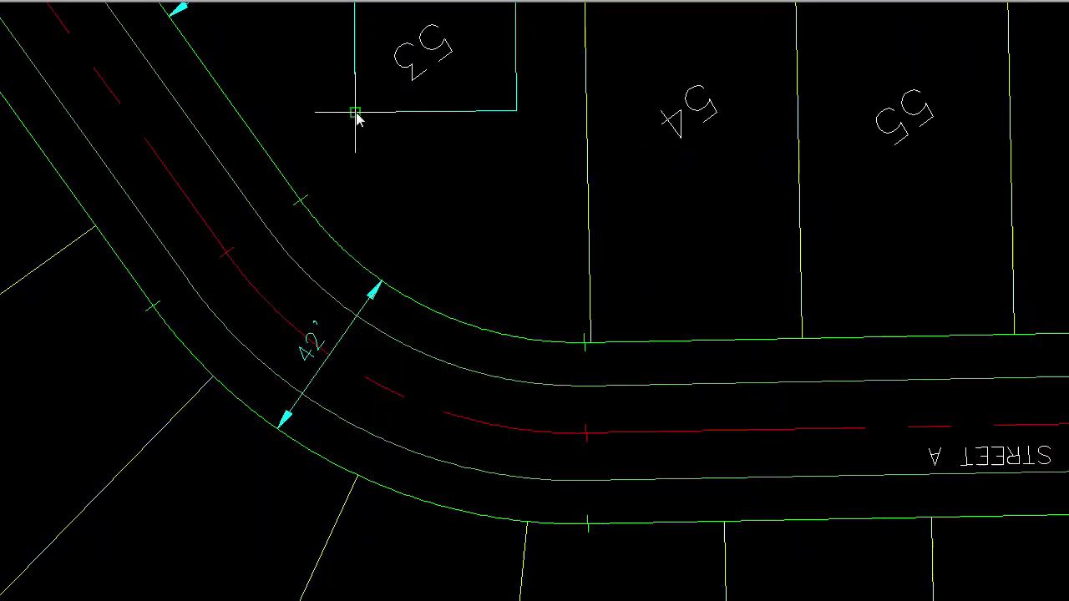
pyautogui.click(356, 113)
pyautogui.click(280, 165)
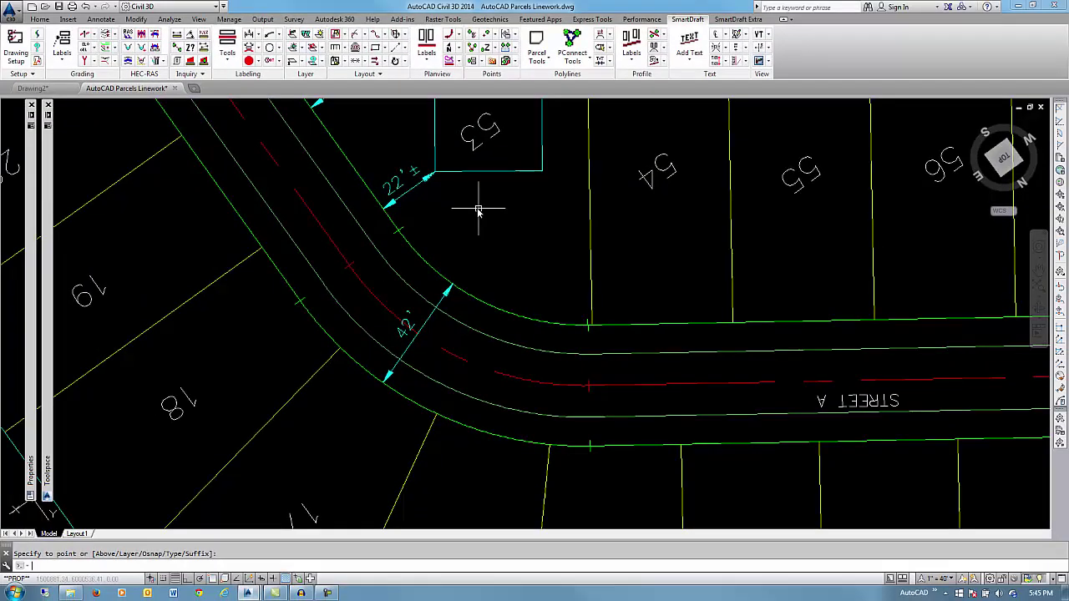
# - Add a truncated 42'± dimension across Street A using default snap settings
pyautogui.press('Return')
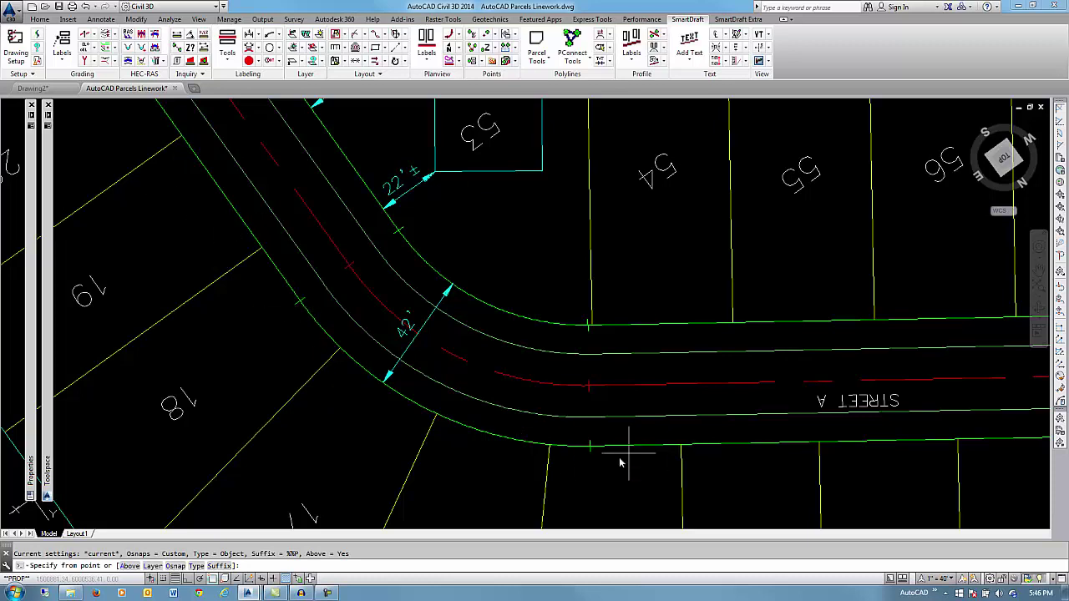
pyautogui.click(174, 566)
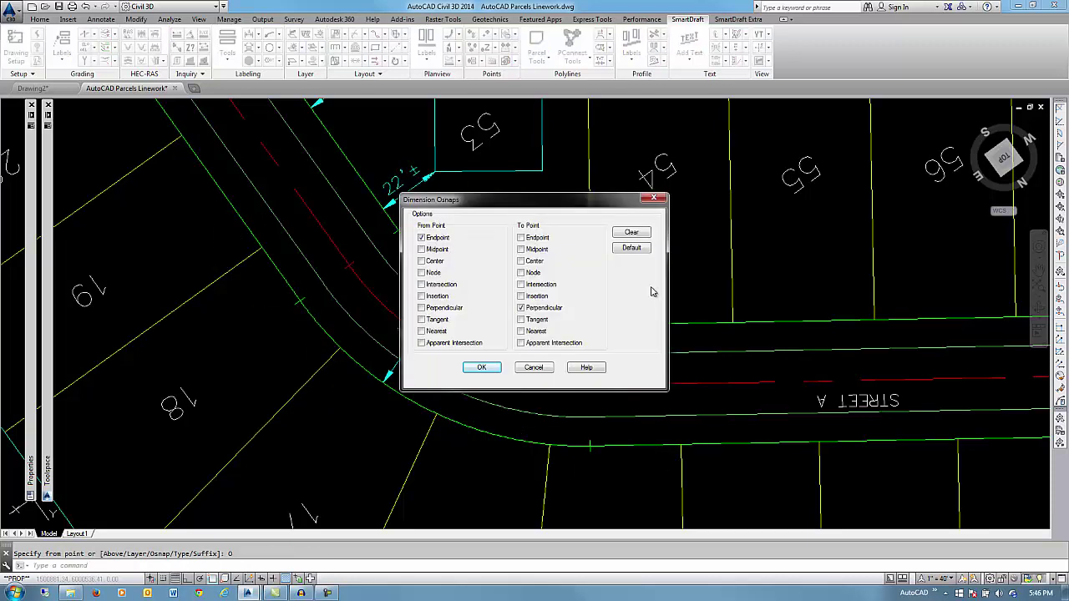
pyautogui.click(631, 248)
pyautogui.click(481, 368)
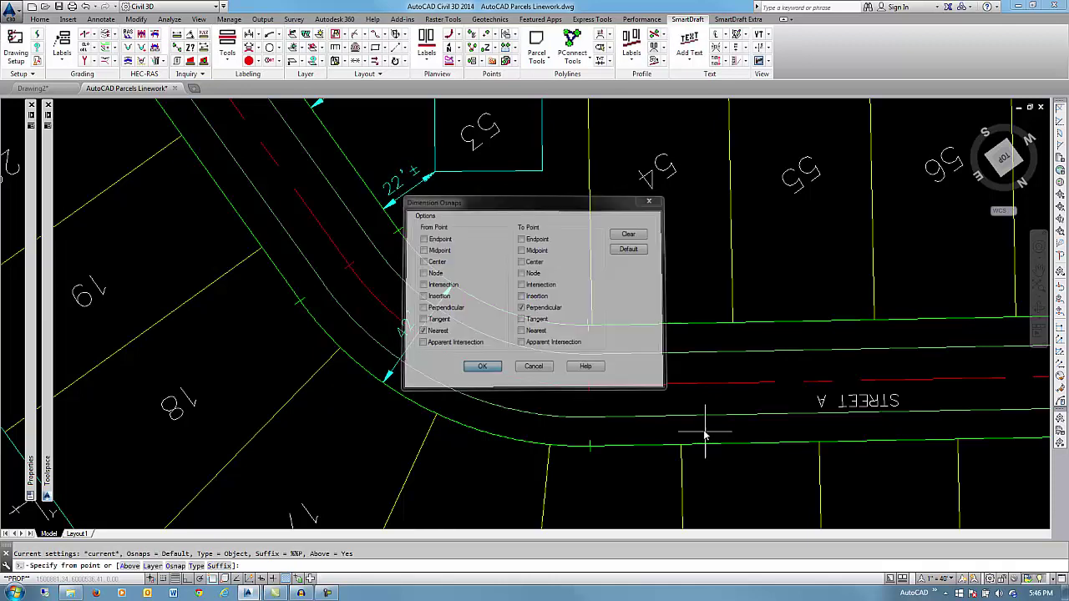
pyautogui.click(651, 443)
pyautogui.click(658, 328)
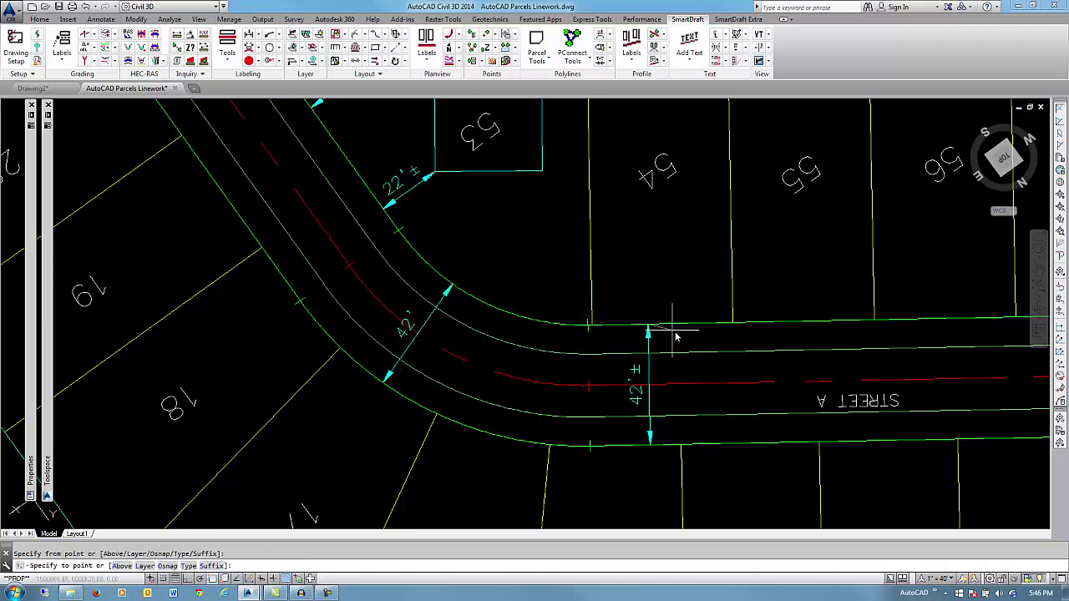
pyautogui.press('Return')
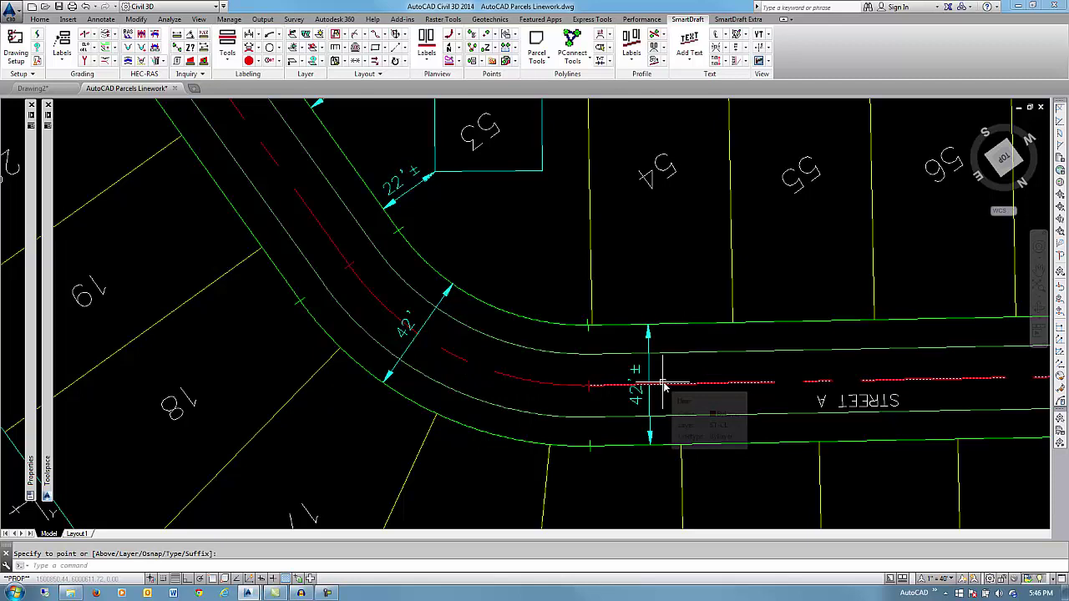
pyautogui.press('Escape')
pyautogui.click(258, 35)
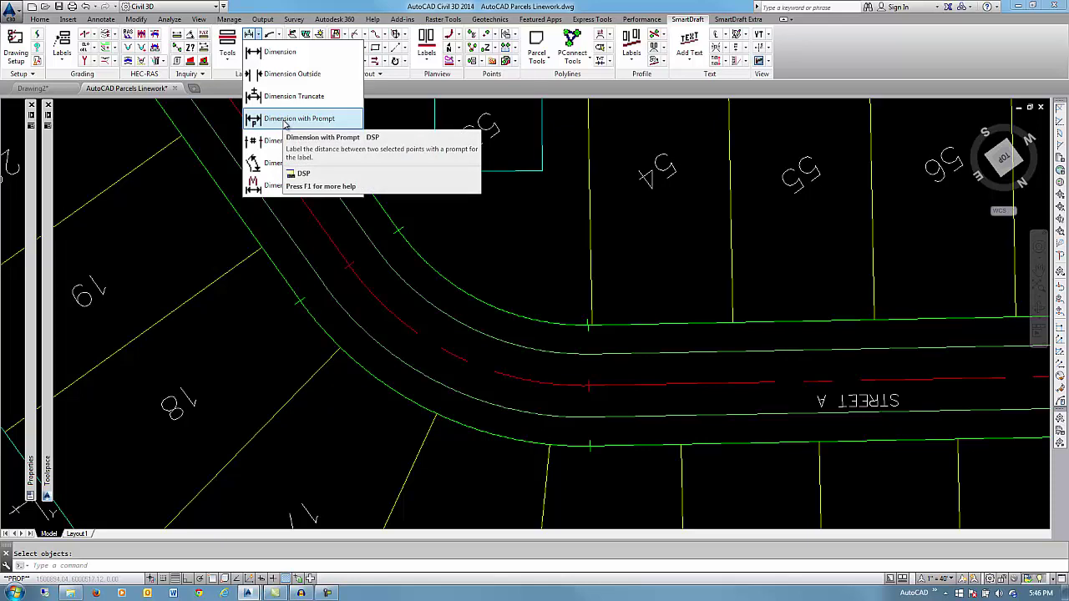
# - Dimension the curved road's edges as 42' with prompted MIN text beneath, then check it
pyautogui.click(284, 122)
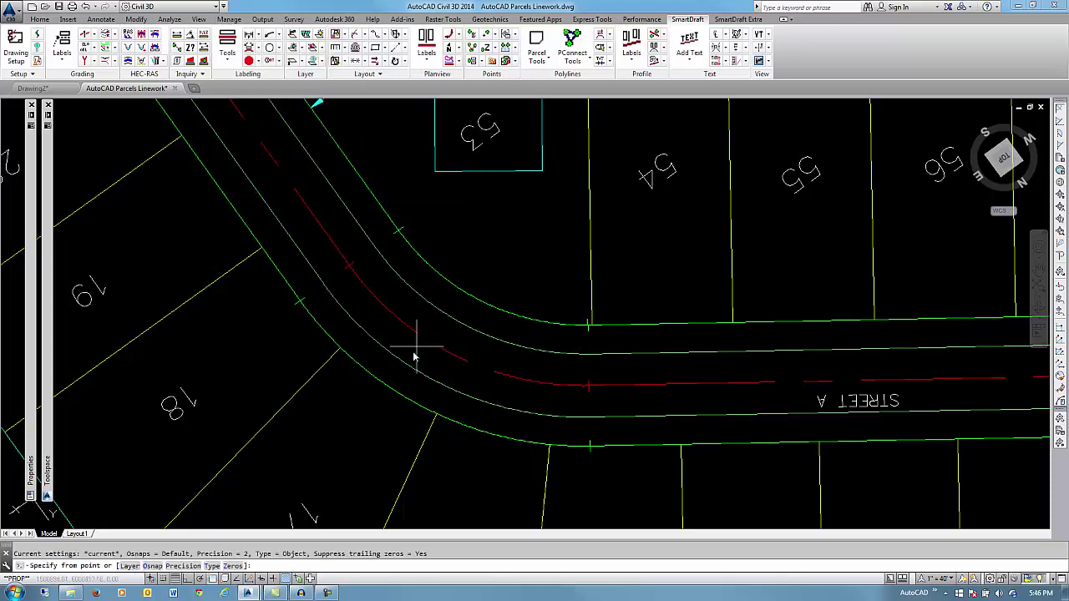
pyautogui.click(397, 391)
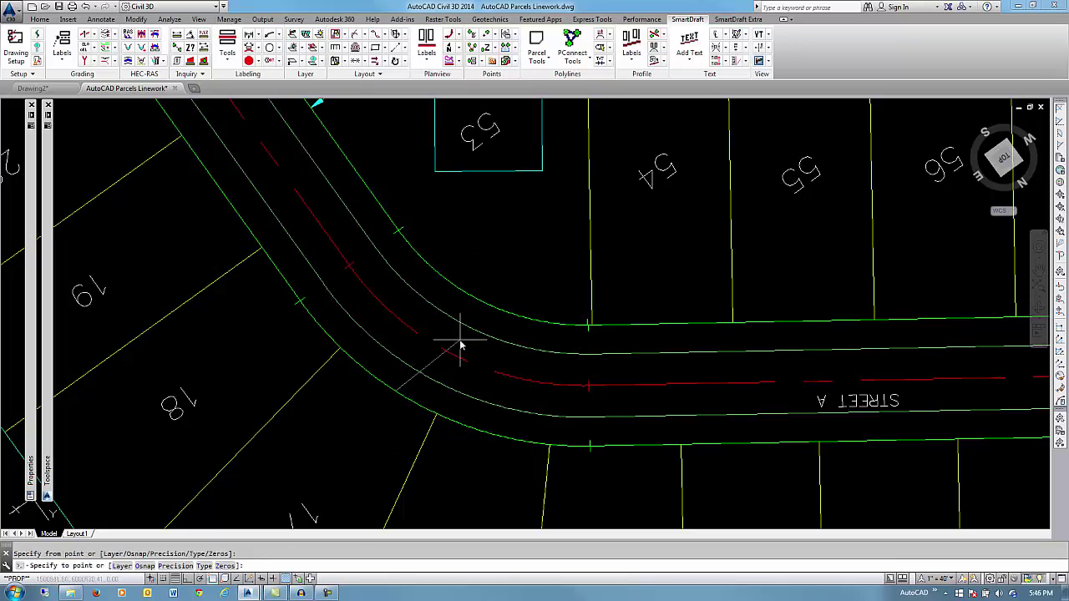
pyautogui.click(457, 295)
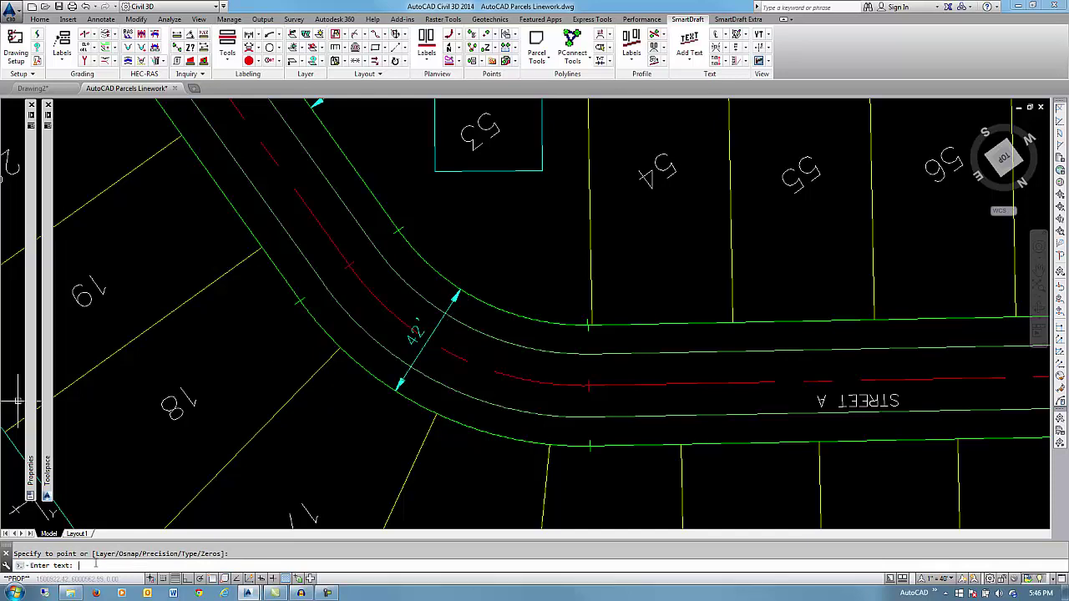
pyautogui.write('MIN')
pyautogui.press('Return')
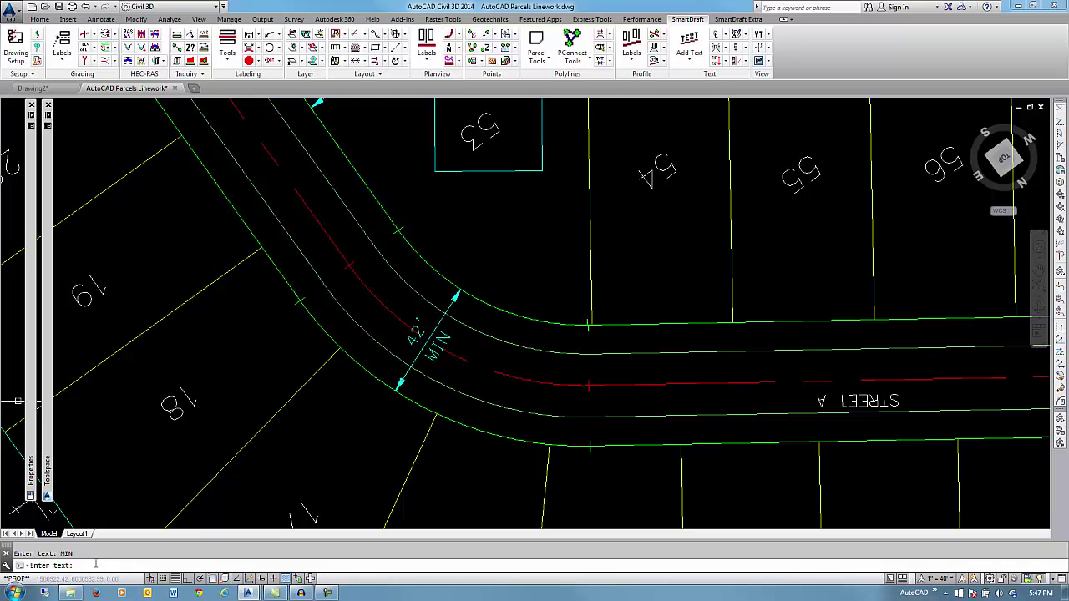
pyautogui.press('Return')
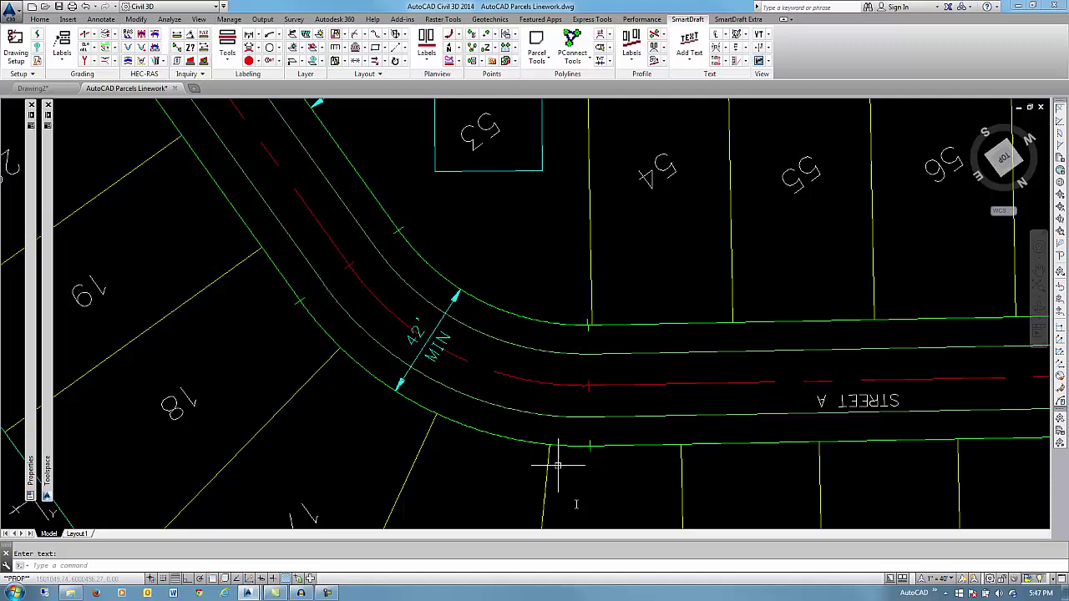
pyautogui.click(435, 361)
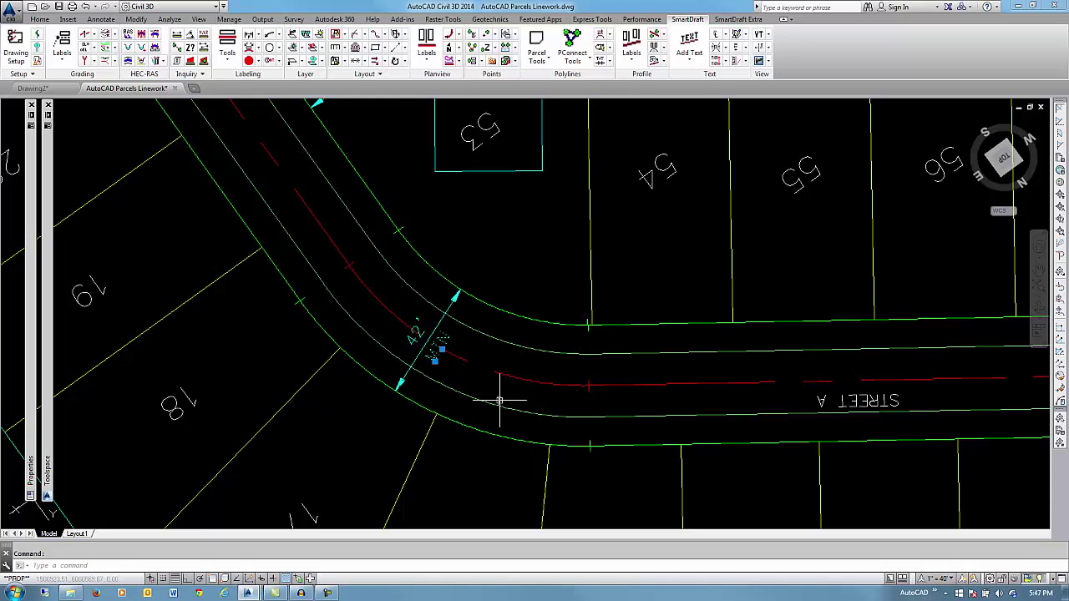
pyautogui.press('Escape')
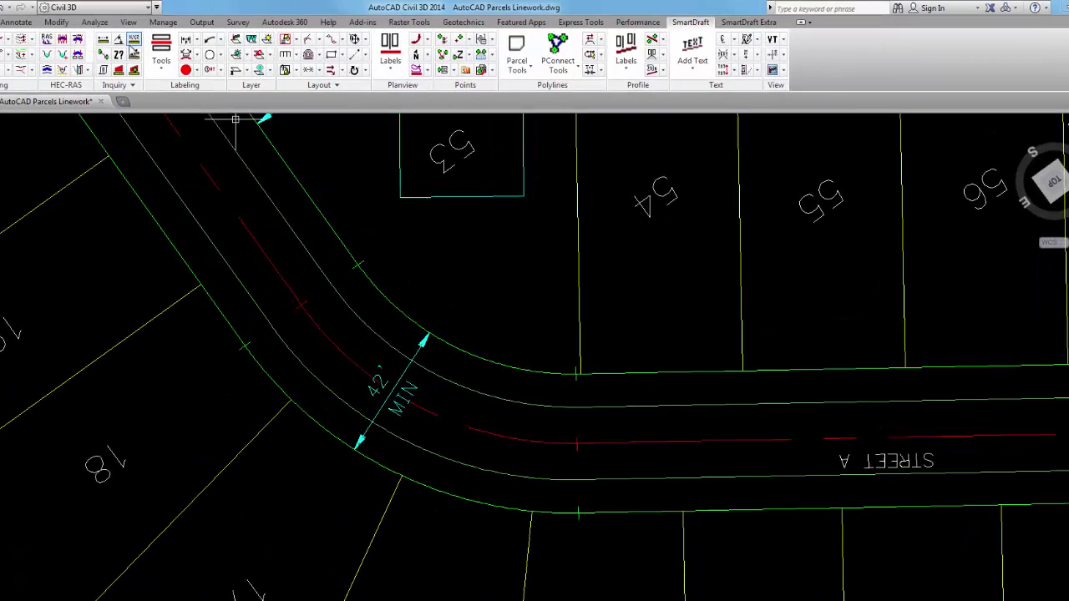
pyautogui.click(54, 53)
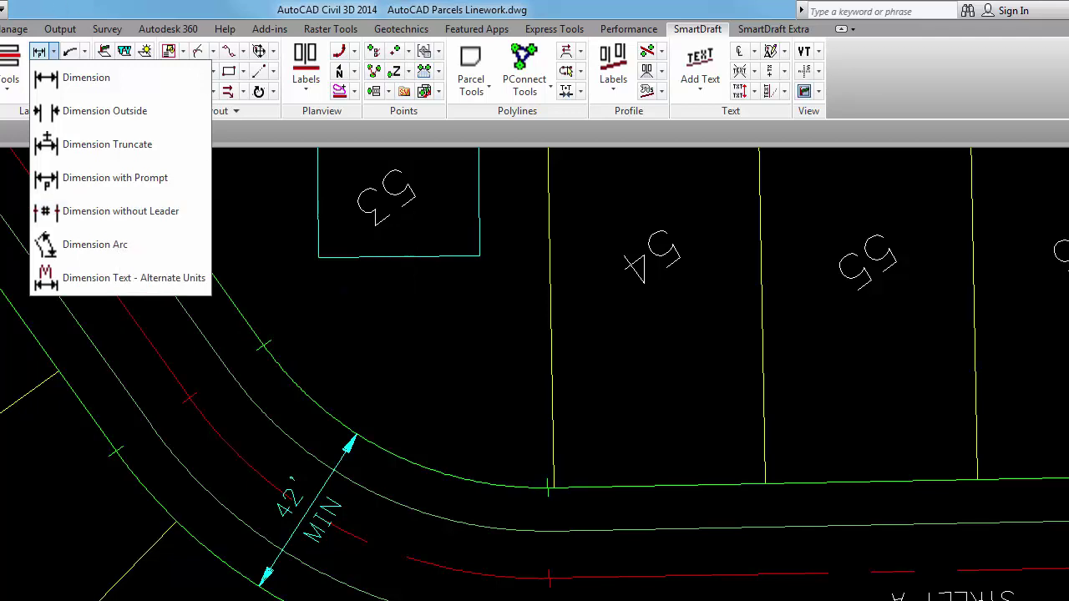
# - Freeze the inner road line's layer by picking it
pyautogui.click(132, 10)
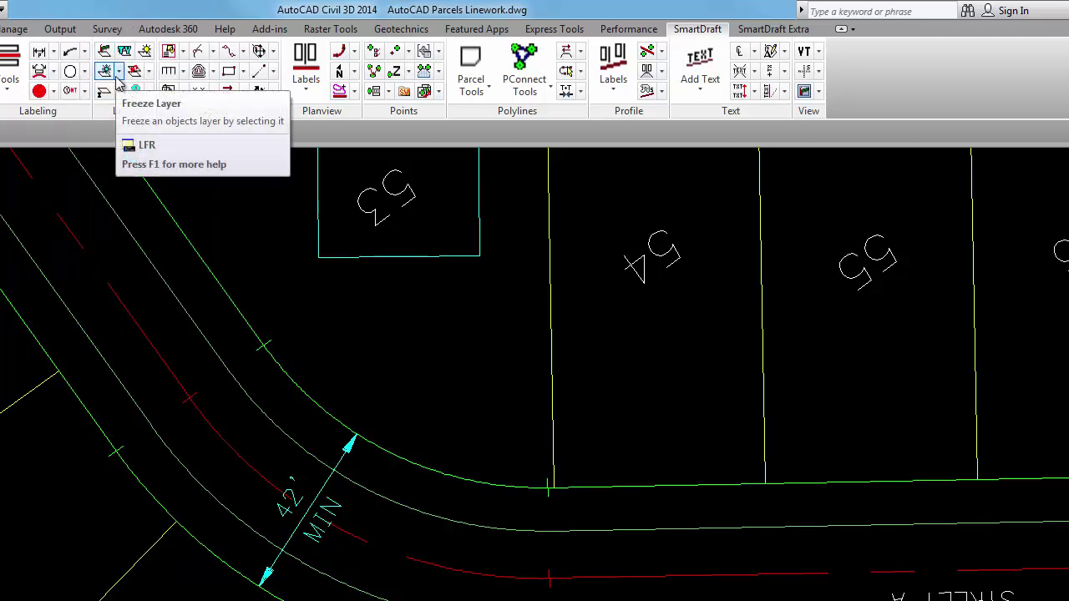
pyautogui.click(116, 75)
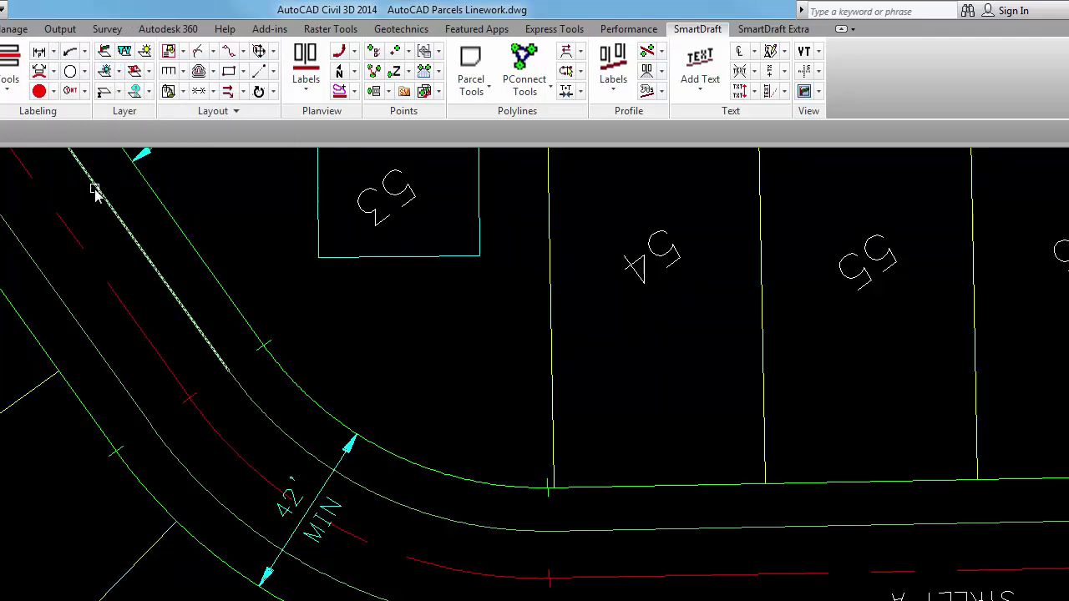
pyautogui.rightClick(138, 291)
pyautogui.click(163, 303)
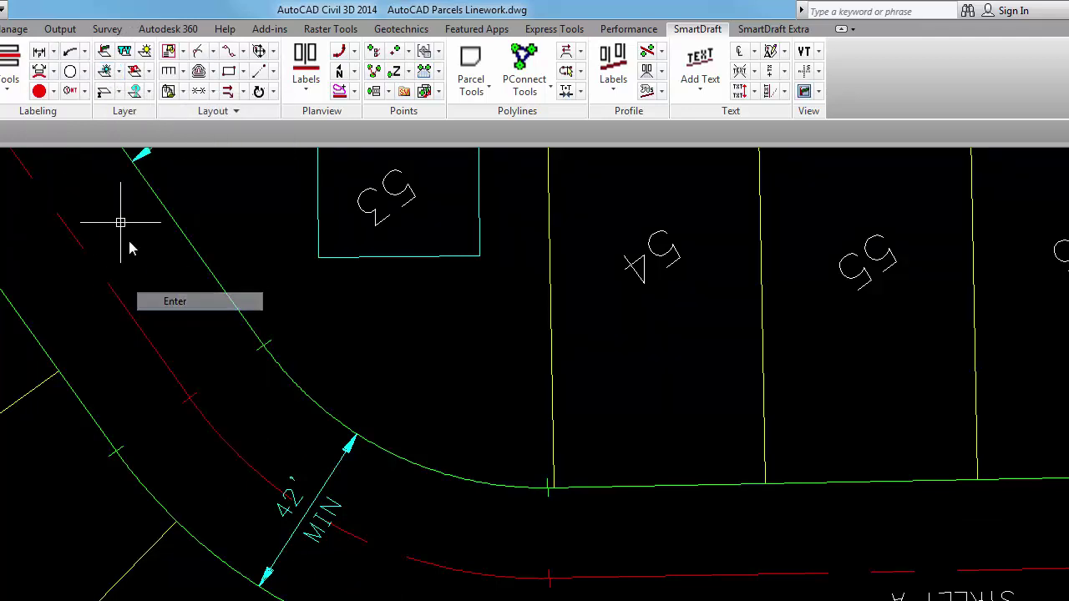
# - Place leaderless 42' width and 21' half-width labels across the curved road, then try moving one
pyautogui.click(54, 50)
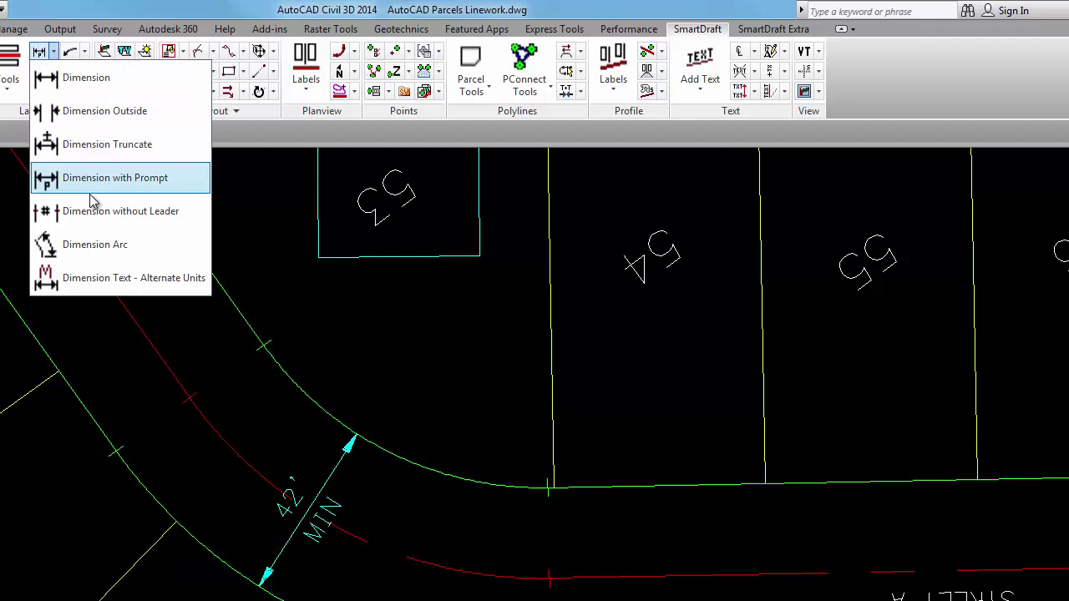
pyautogui.click(99, 213)
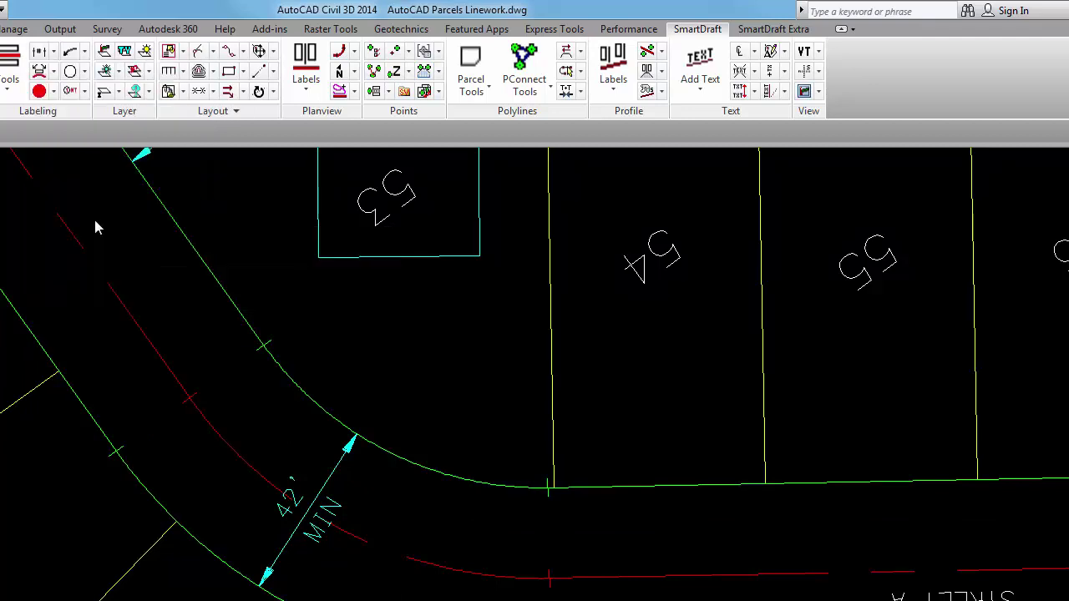
pyautogui.click(6, 292)
pyautogui.click(160, 209)
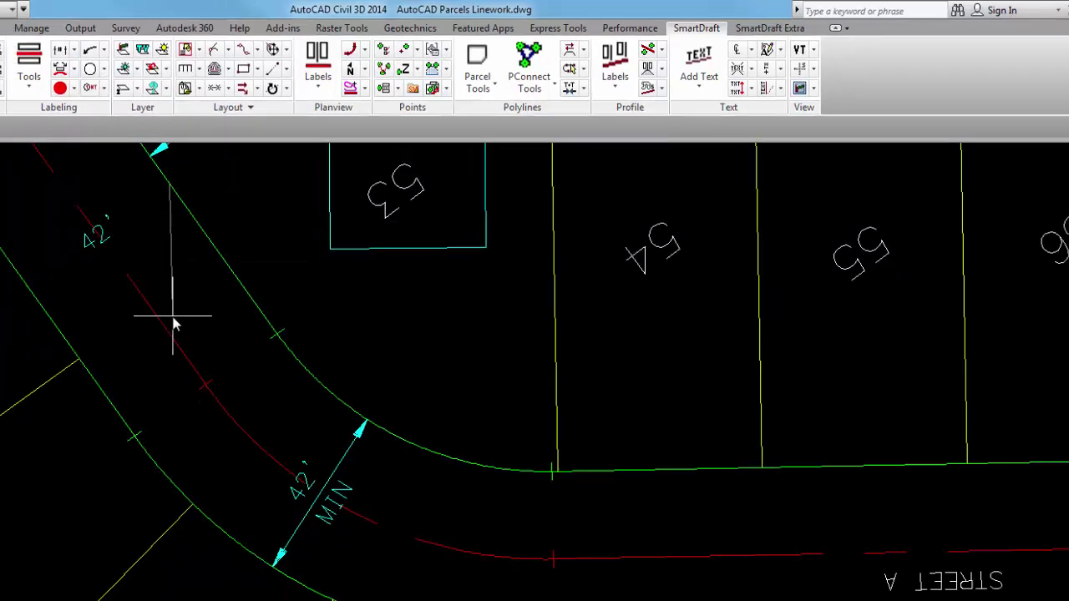
pyautogui.click(255, 265)
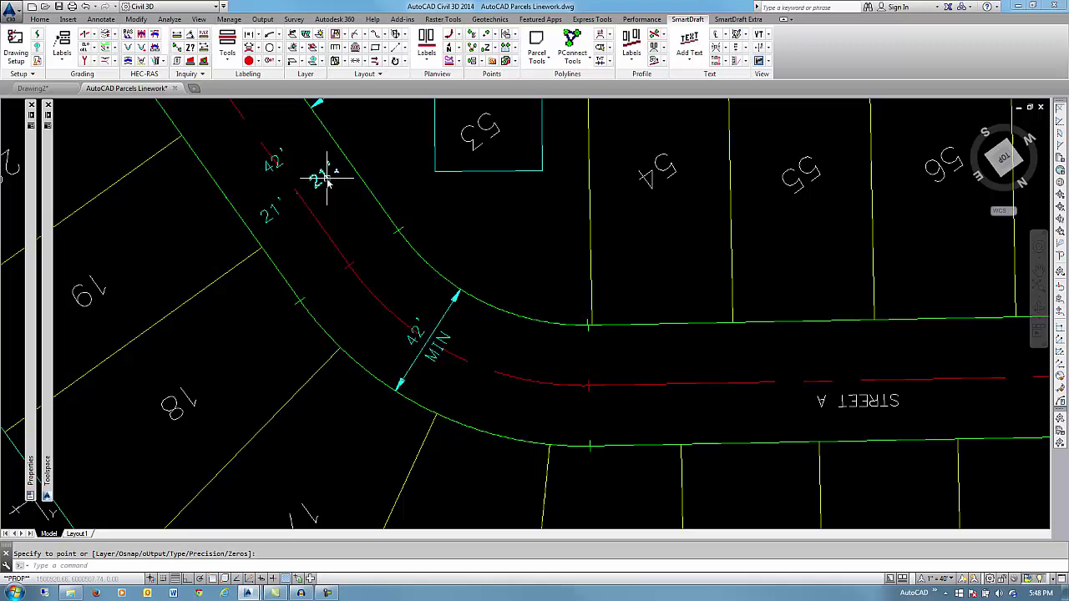
pyautogui.click(334, 173)
pyautogui.click(349, 158)
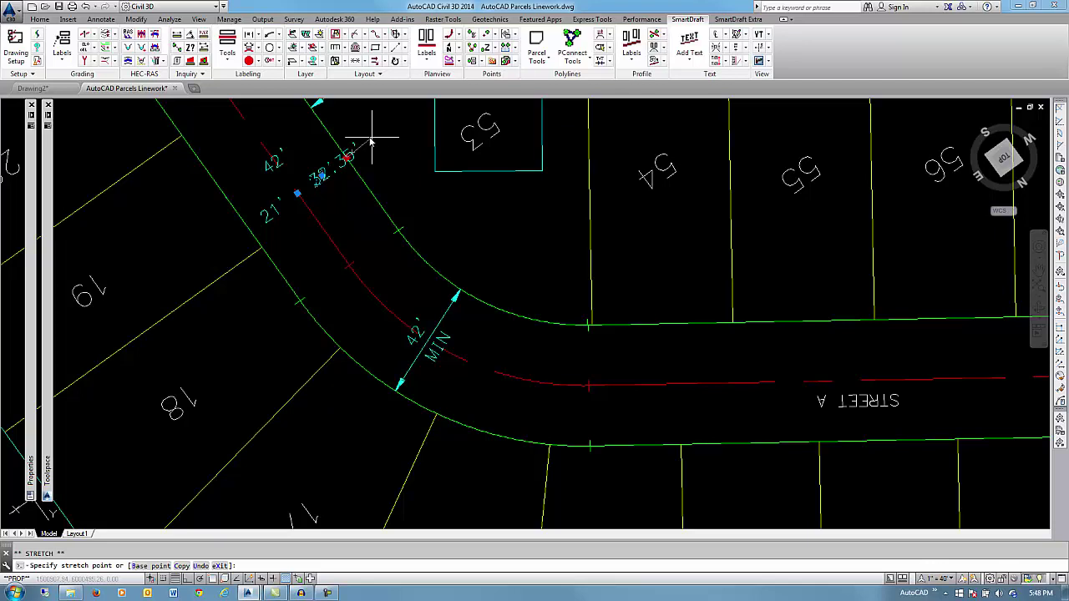
pyautogui.press('Escape')
pyautogui.press('Escape')
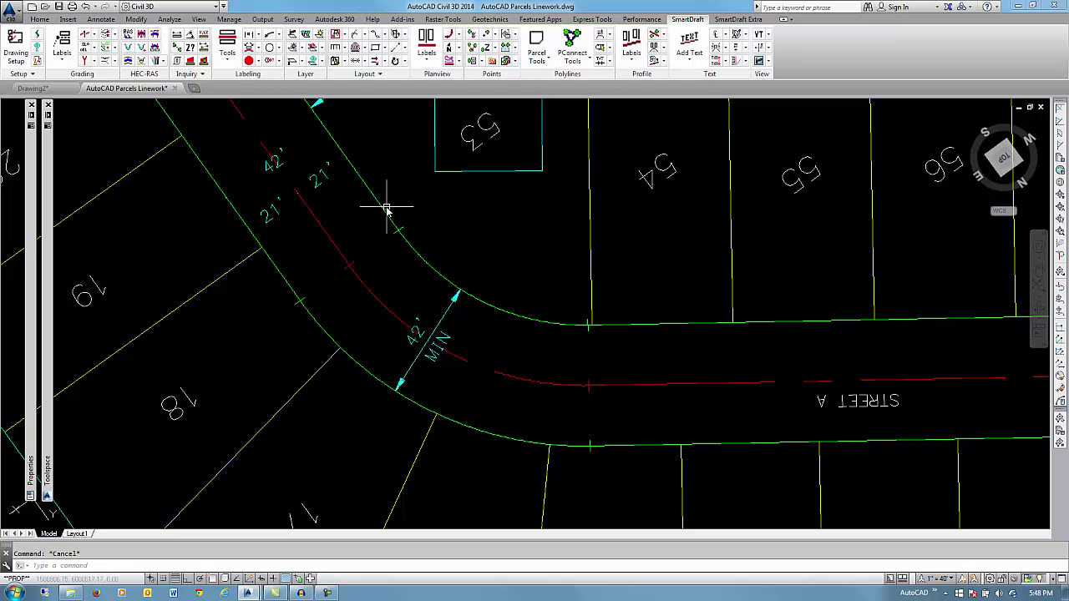
pyautogui.click(257, 35)
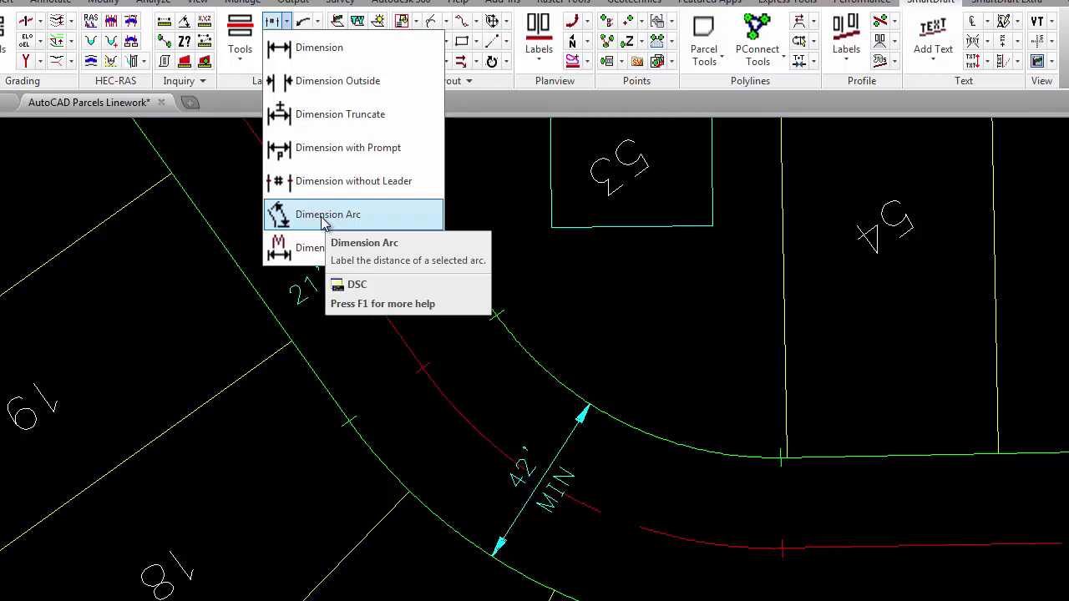
# - Draw a 3-point arc across lots 54 and 55 above the road
pyautogui.click(642, 330)
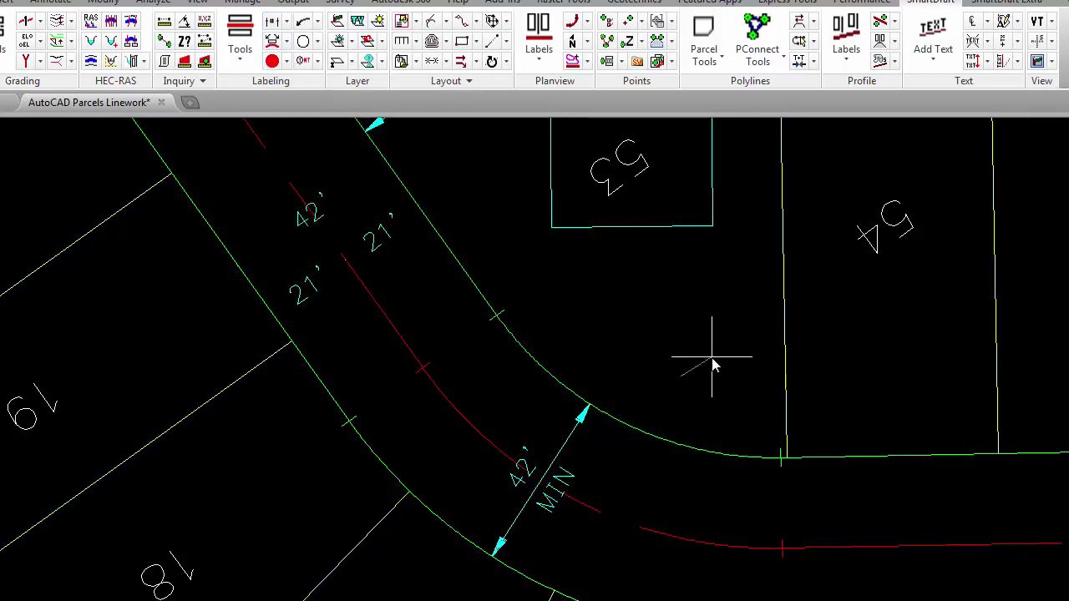
pyautogui.click(1026, 334)
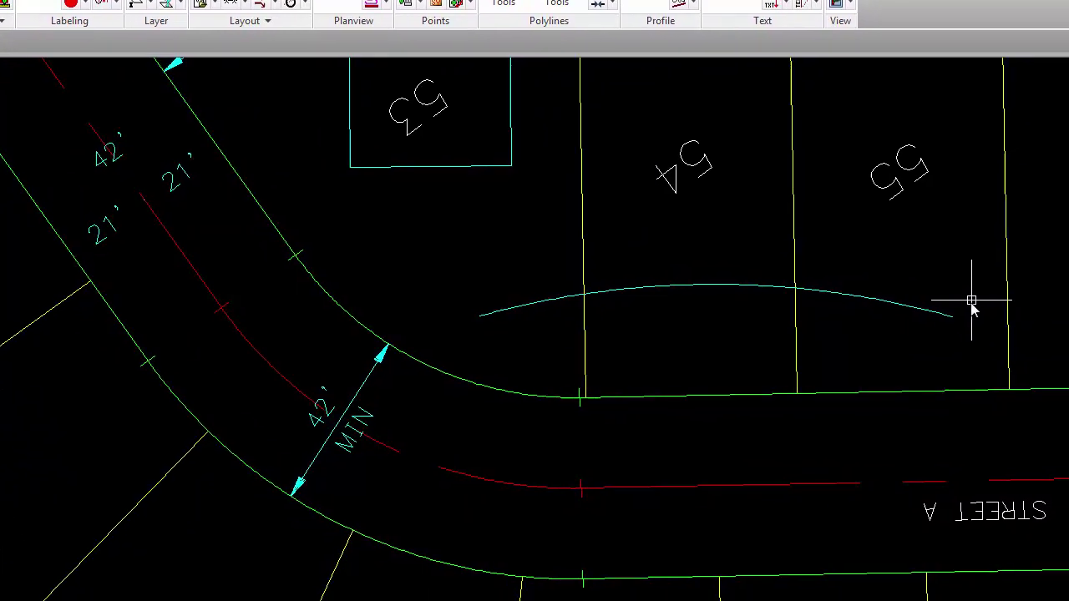
pyautogui.click(953, 315)
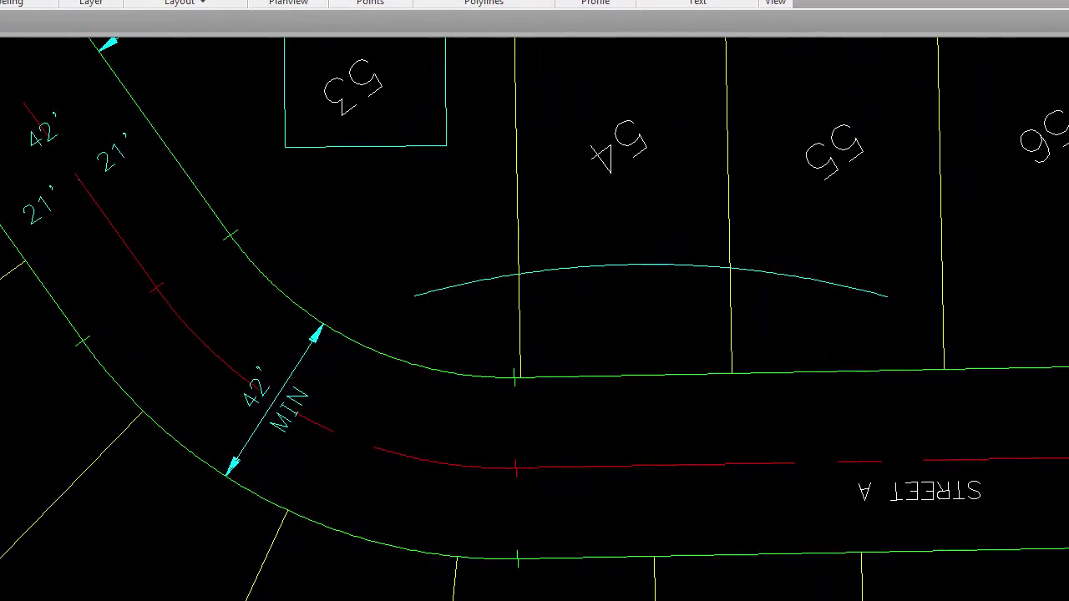
# - Start Dimension Arc and set its options to precision 0.00 with trailing zeros suppressed
pyautogui.click(34, 1)
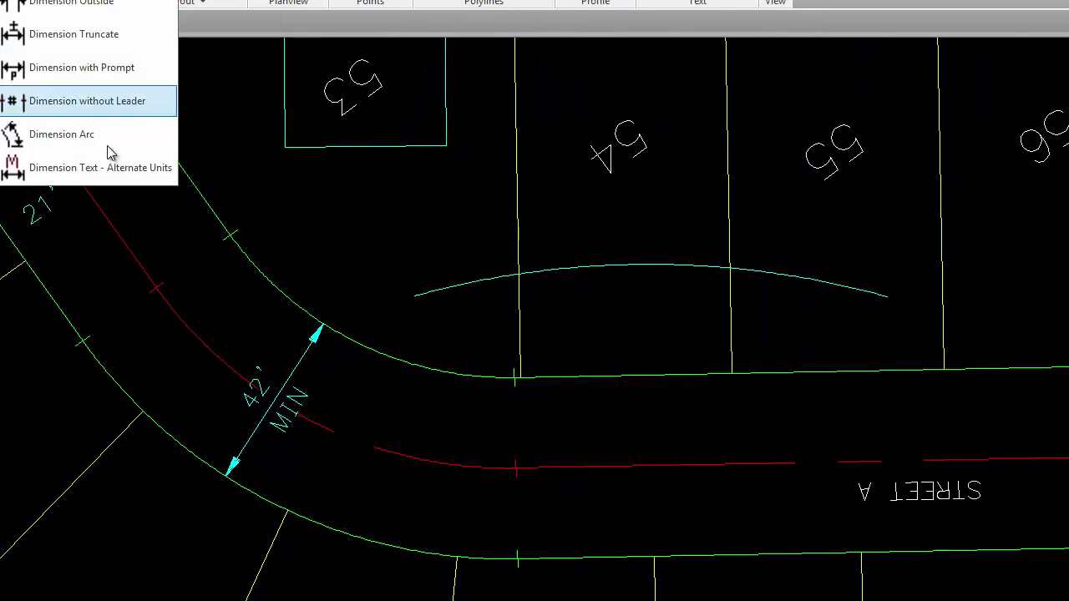
pyautogui.click(54, 137)
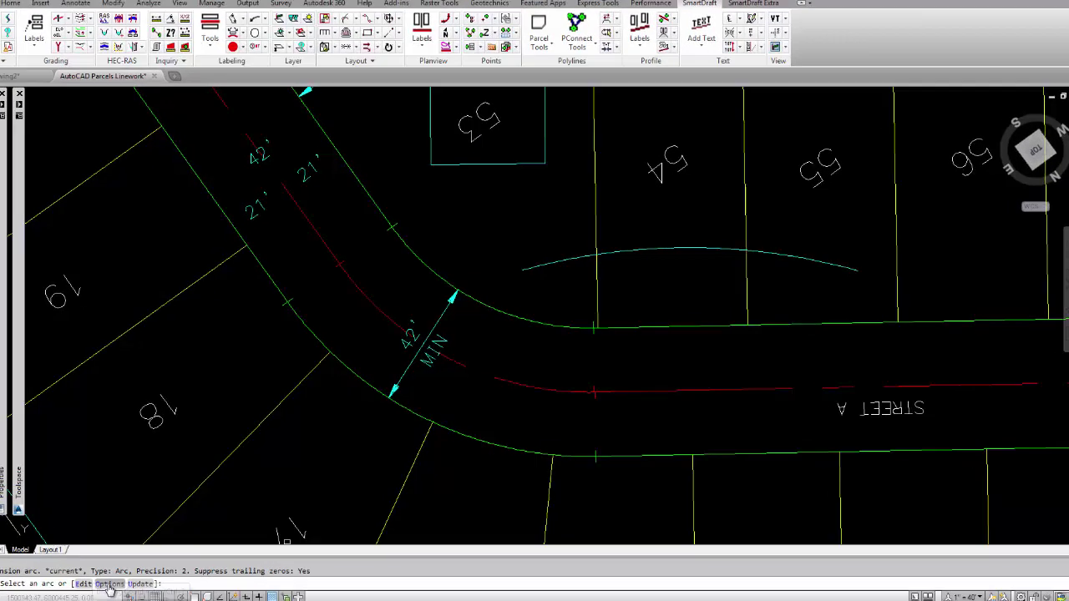
pyautogui.press('Return')
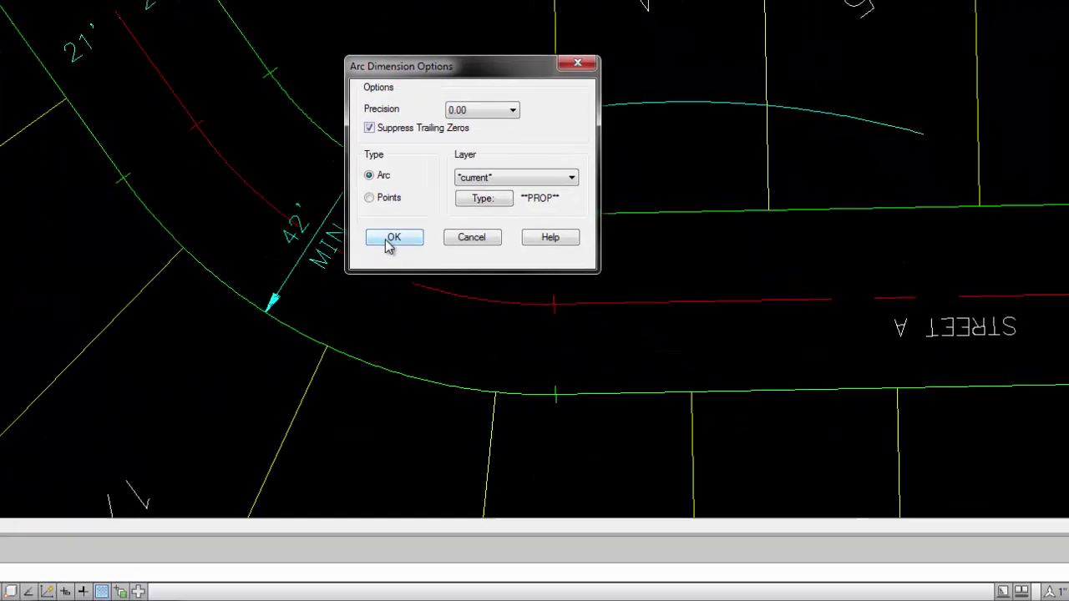
pyautogui.click(393, 239)
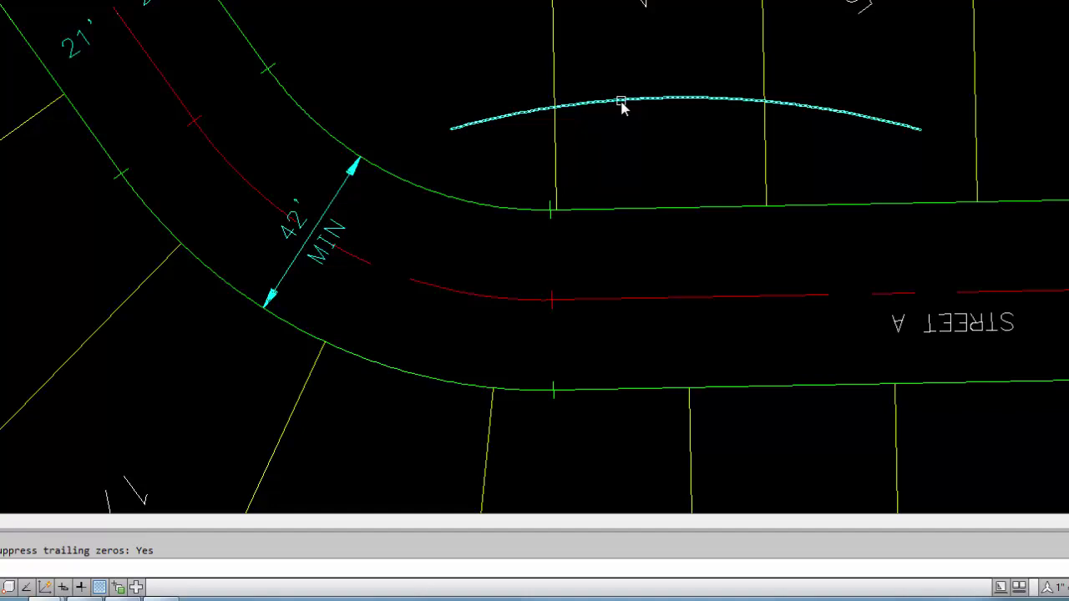
# - Place the arc-length dimension above the arc, then stretch its end with NEA to 76.71'
pyautogui.click(622, 106)
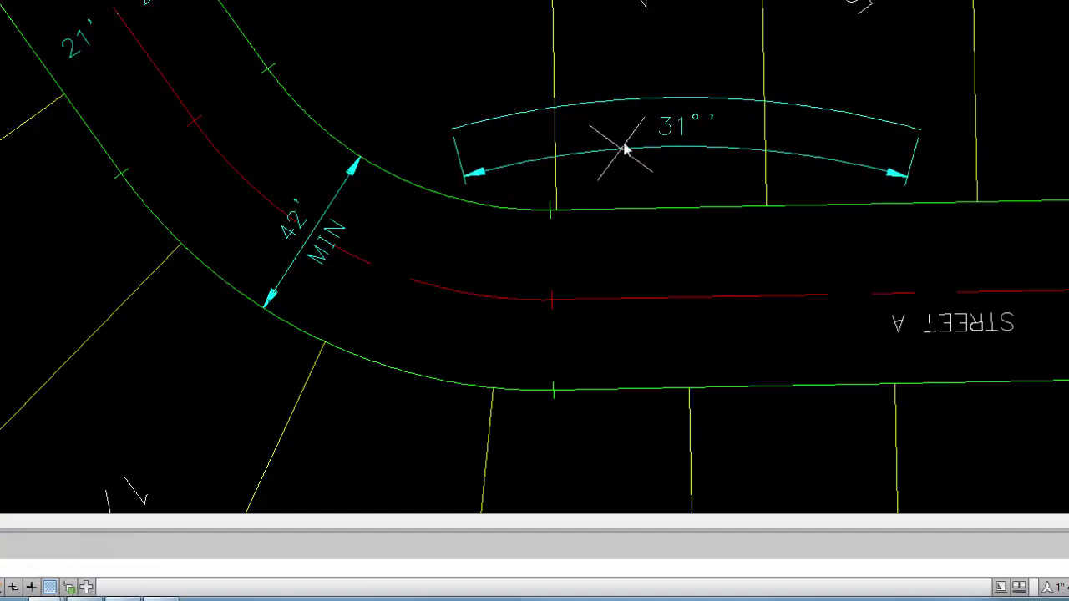
pyautogui.click(634, 58)
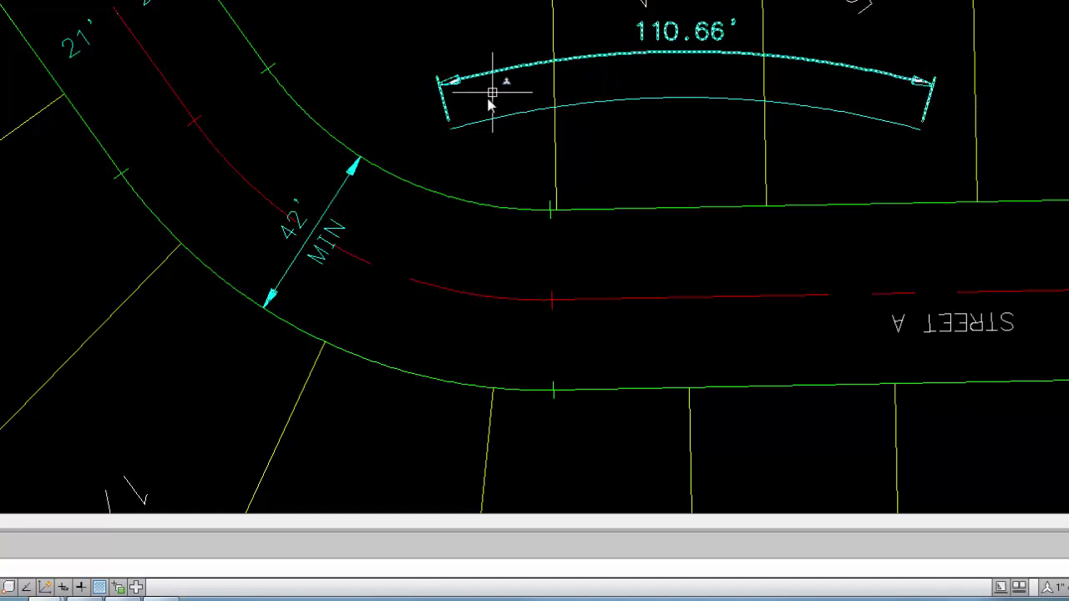
pyautogui.click(927, 112)
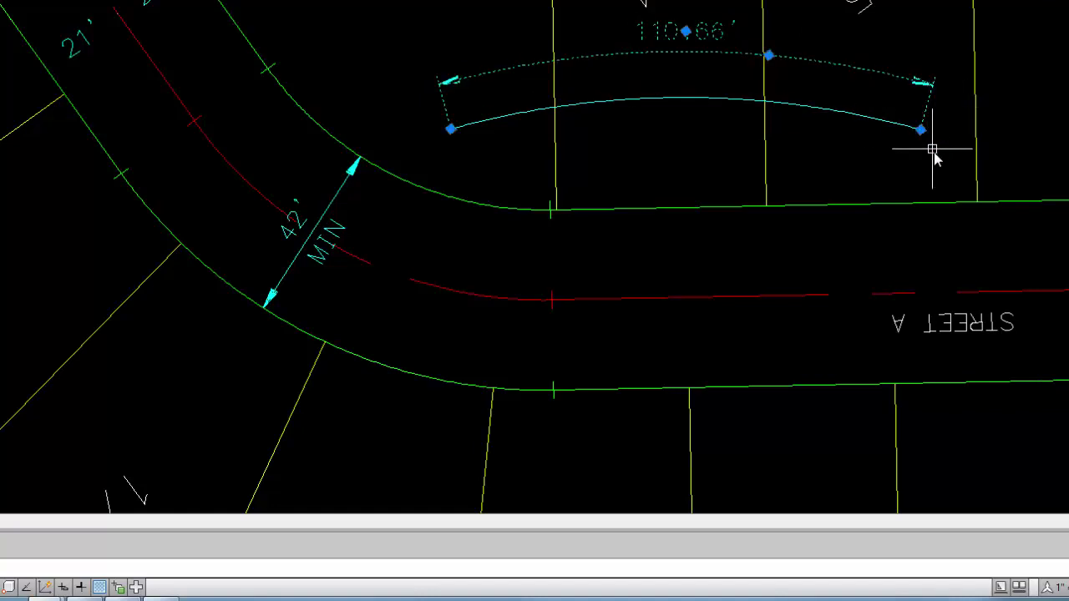
pyautogui.click(919, 129)
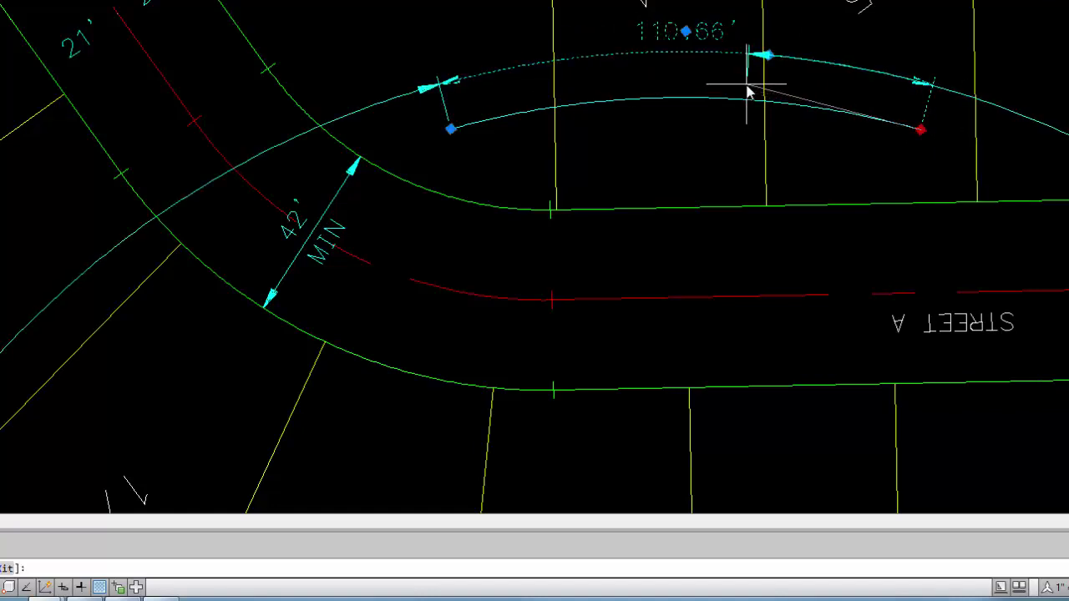
pyautogui.write('nea')
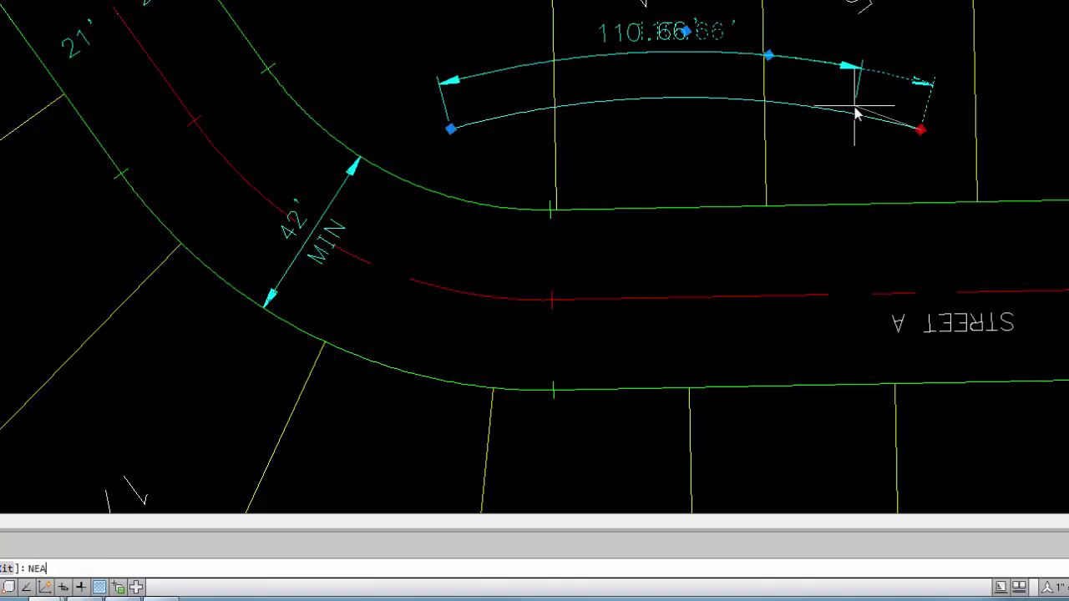
pyautogui.press('Return')
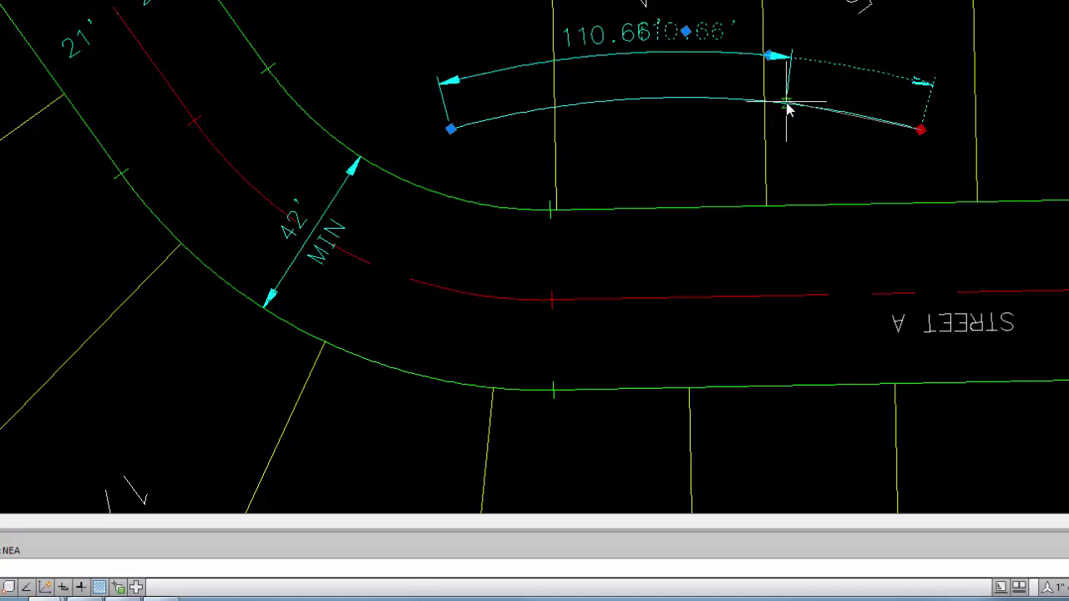
pyautogui.click(783, 106)
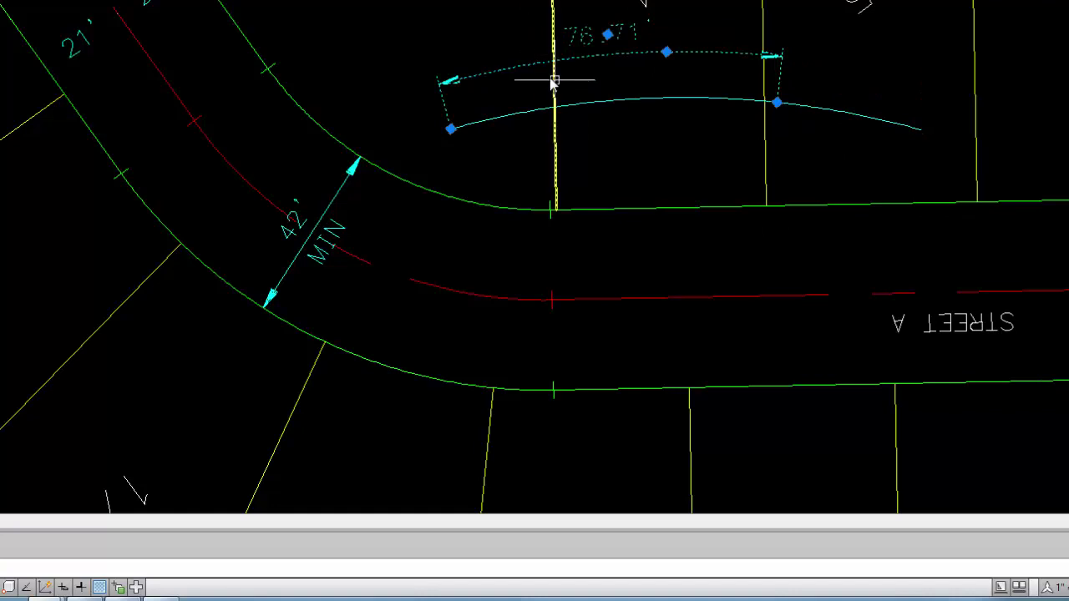
# - Return the dimension's end to the arc endpoint for the full 110.66' length
pyautogui.moveTo(553, 81)
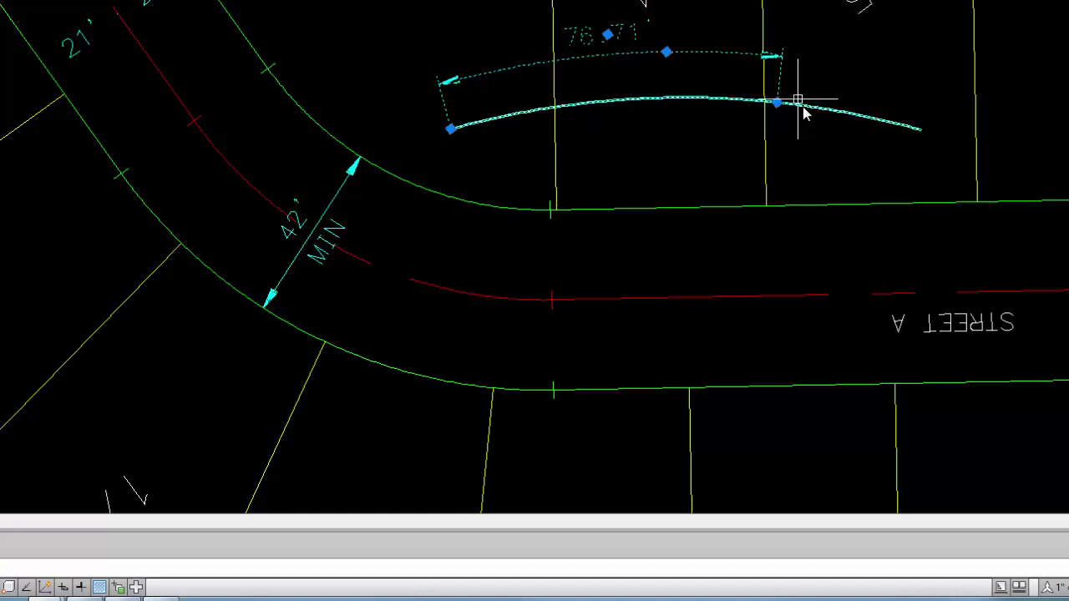
pyautogui.click(777, 103)
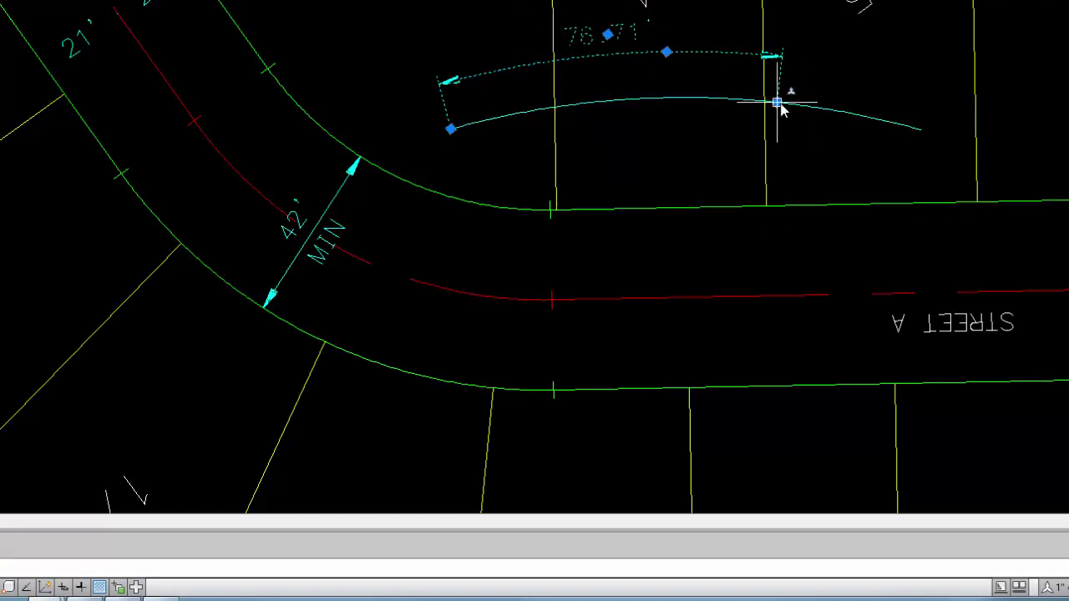
pyautogui.click(842, 107)
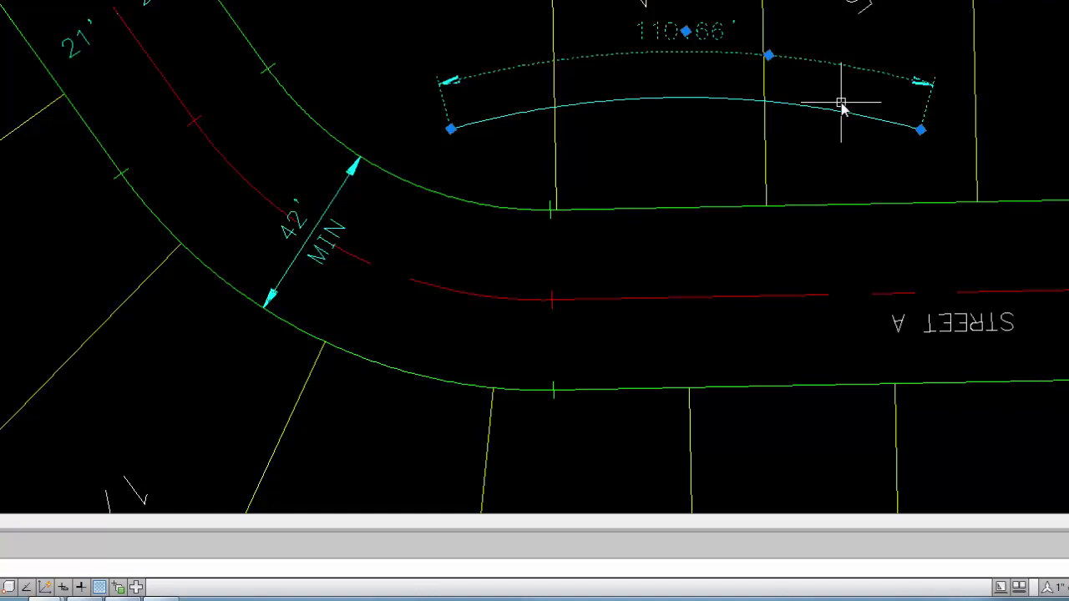
pyautogui.click(921, 130)
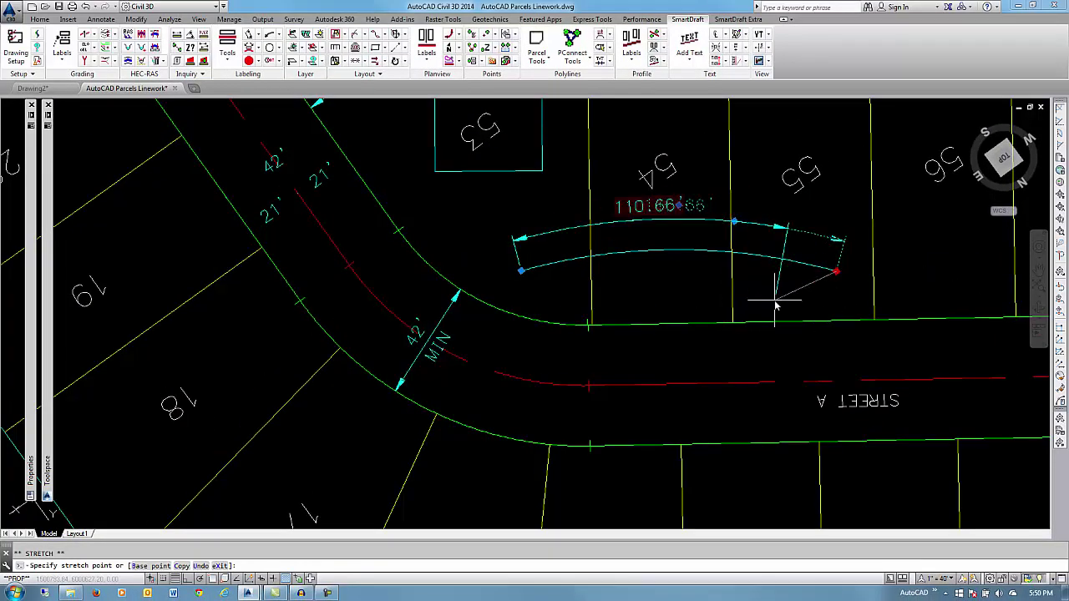
# - Stretch the arc dimension's end with NEA to a point partway along the arc, reading 88.48'
pyautogui.click(775, 303)
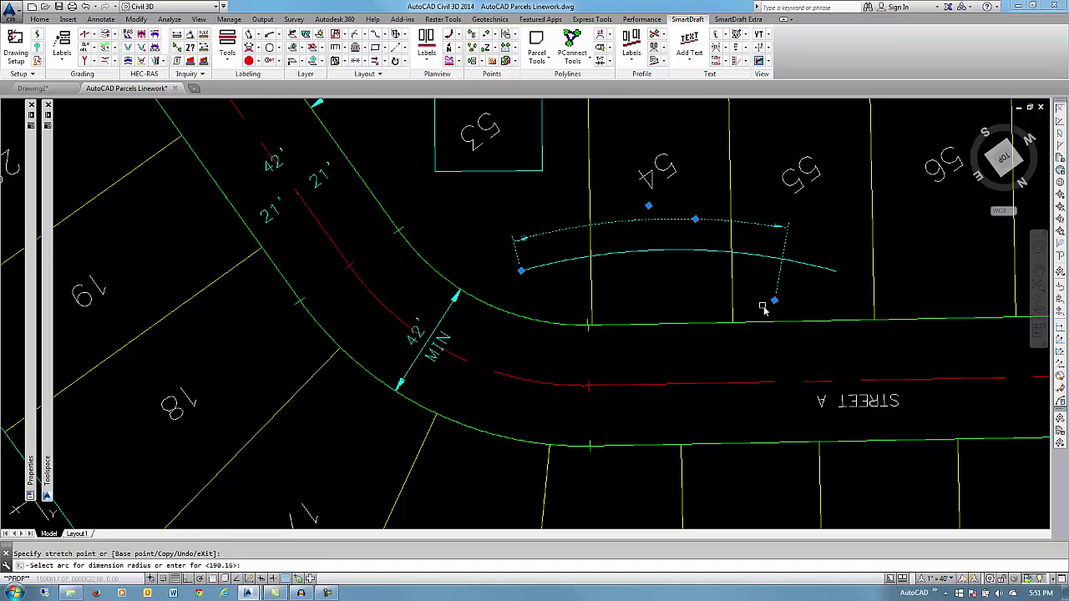
pyautogui.click(660, 252)
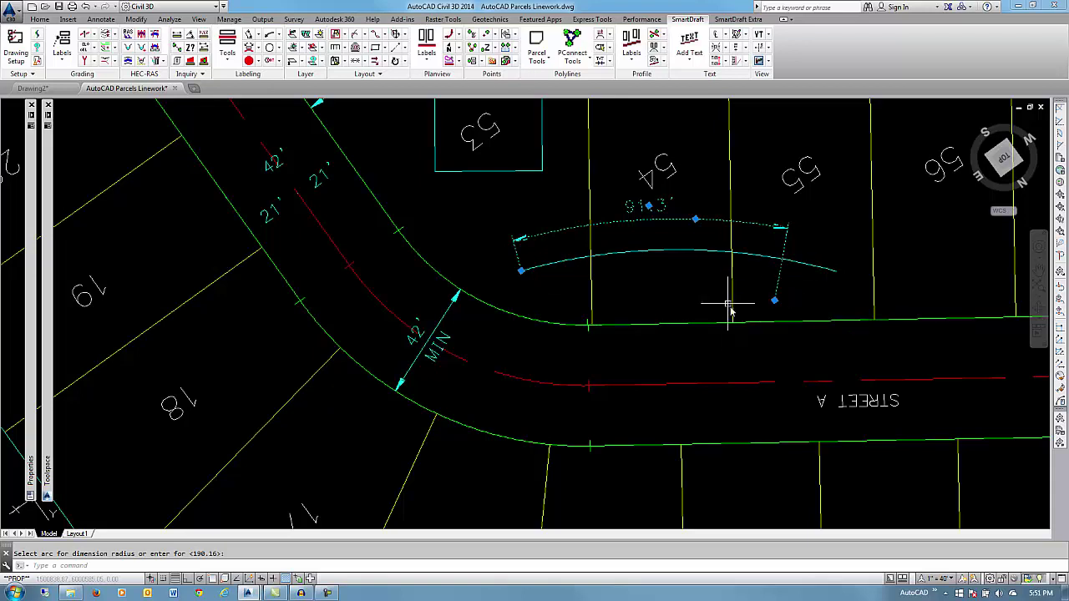
pyautogui.click(775, 300)
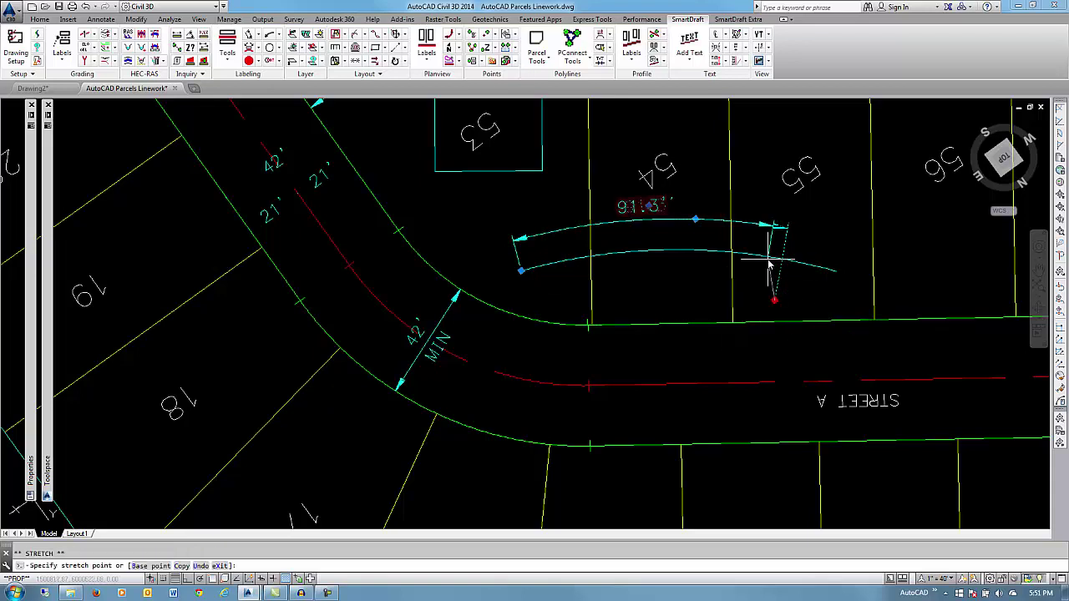
pyautogui.write('NEA')
pyautogui.press('Return')
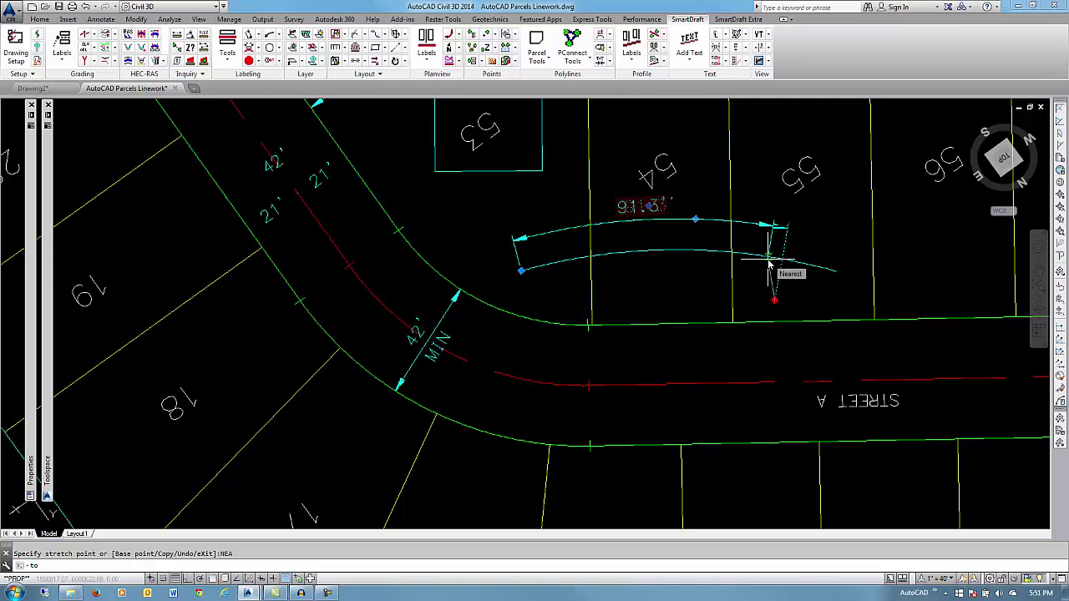
pyautogui.click(768, 263)
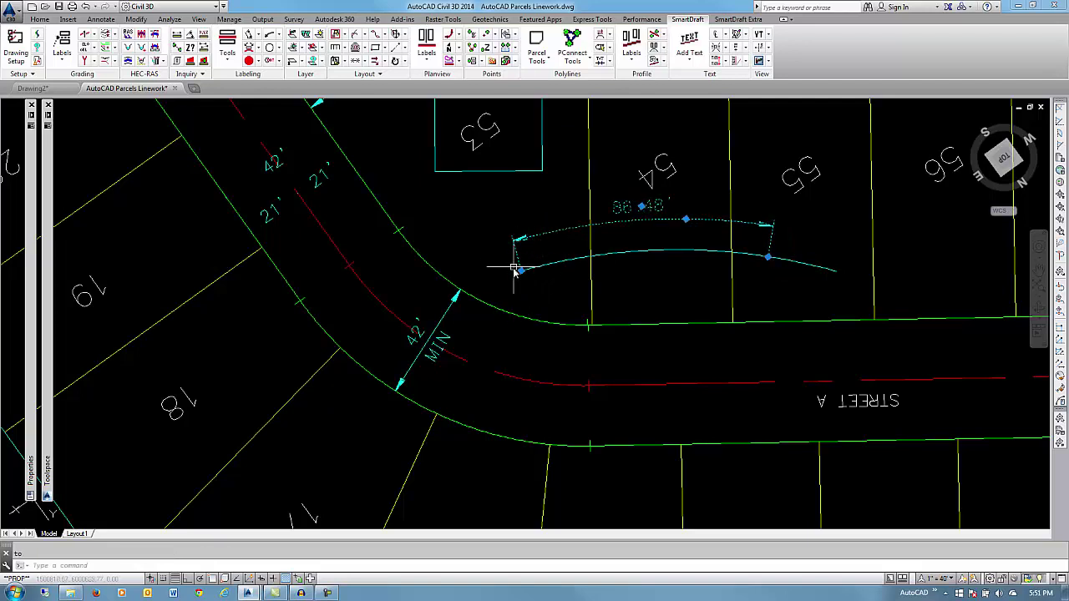